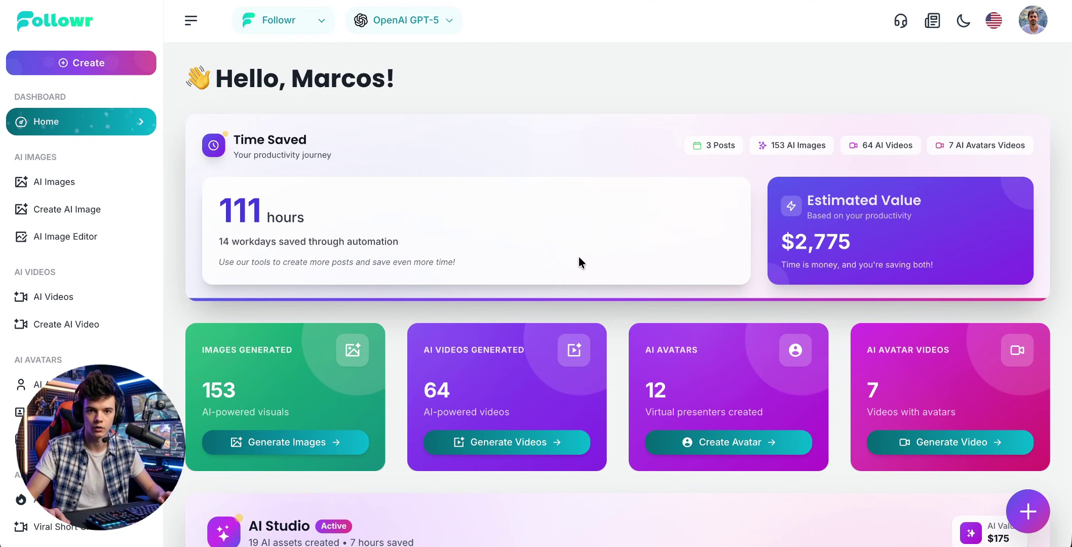
- Start a new avatar video from the + menu and skip the AI prompt to build scenes manually
click(1016, 515)
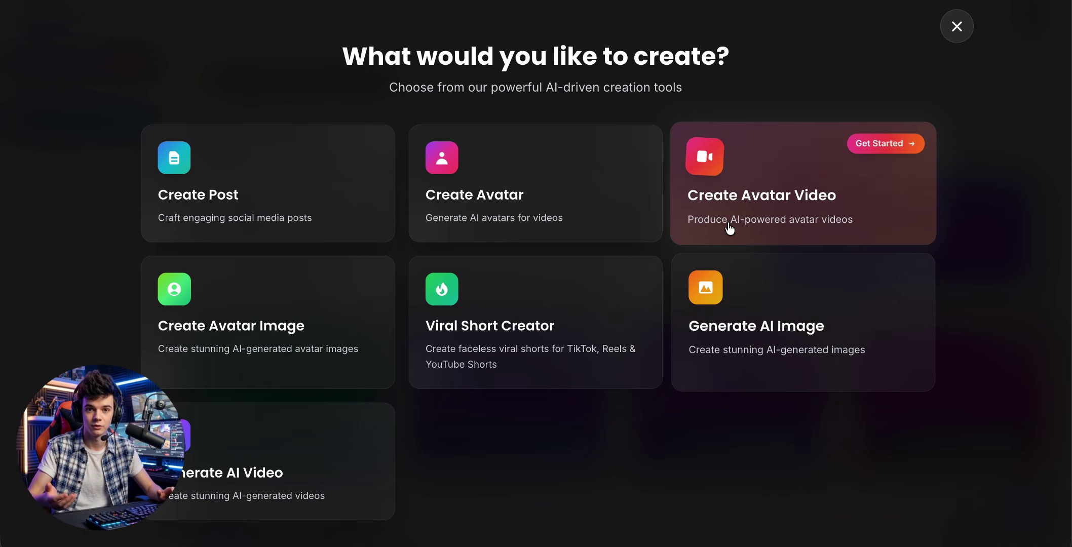
click(730, 223)
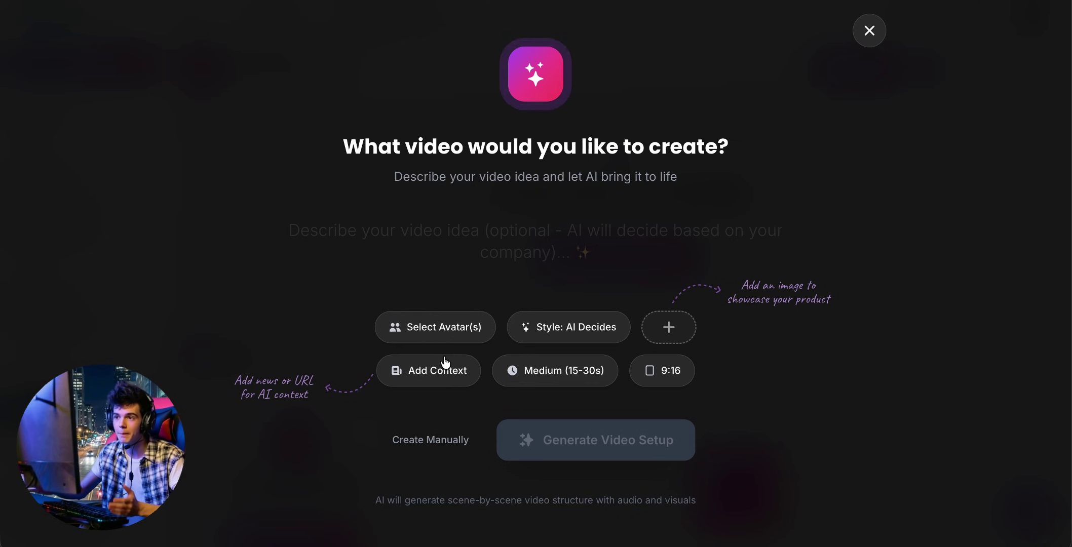
click(427, 452)
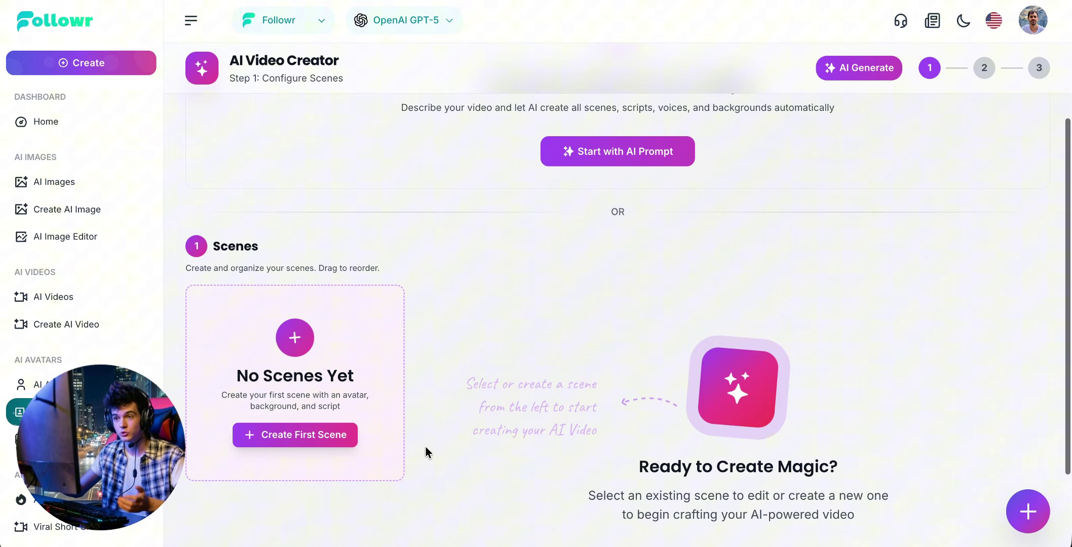
- Create scene 1 and assign it the Tony - teenager avatar
click(333, 441)
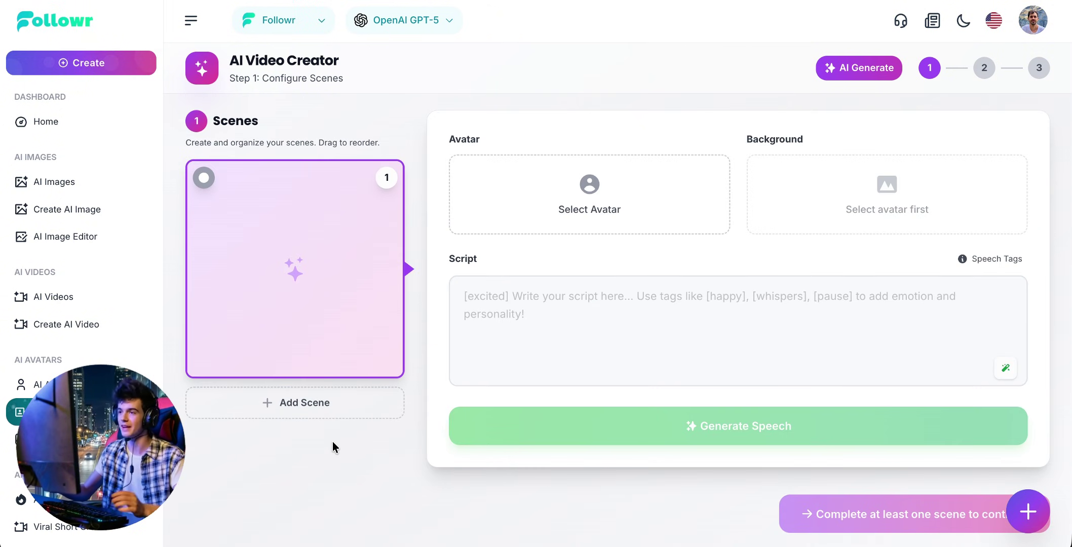
mouse_move(352, 342)
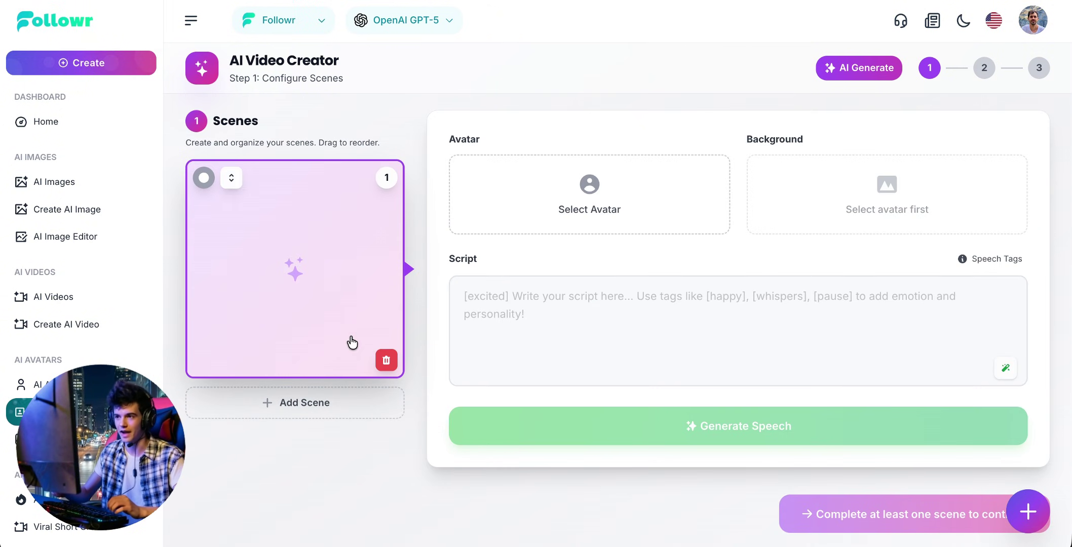
click(469, 222)
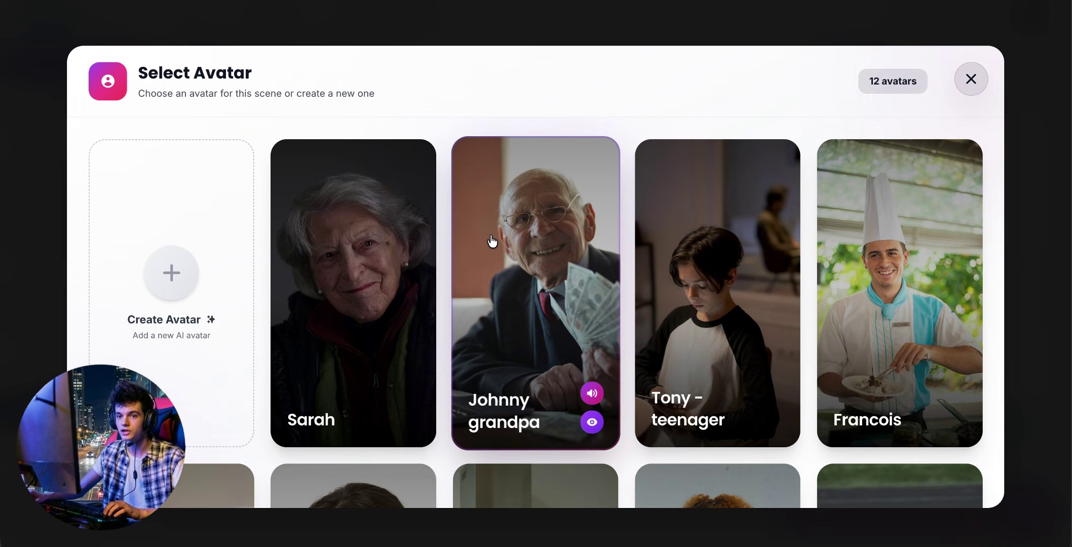
scroll(384, 256, down, 3)
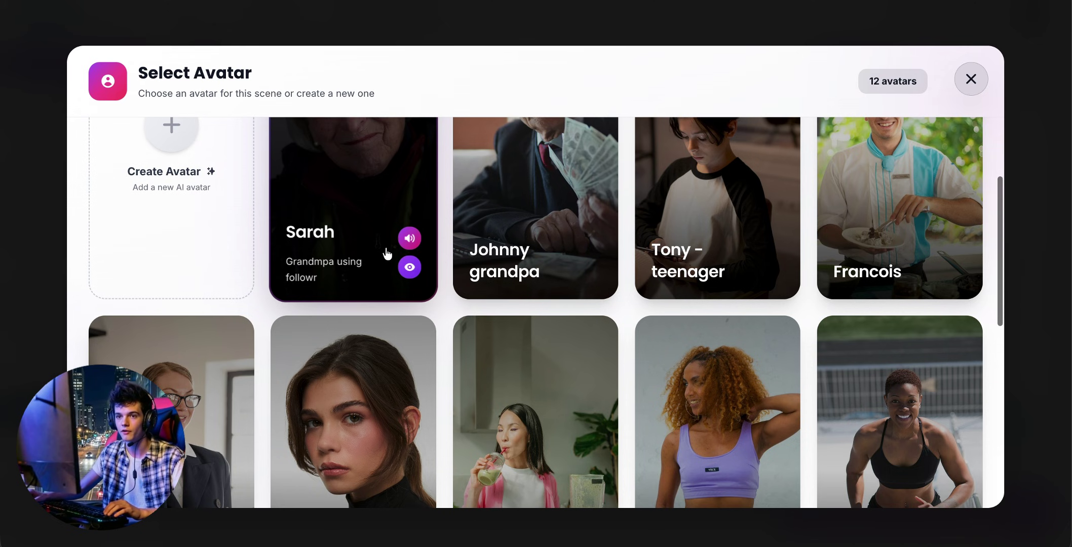
scroll(387, 253, up, 3)
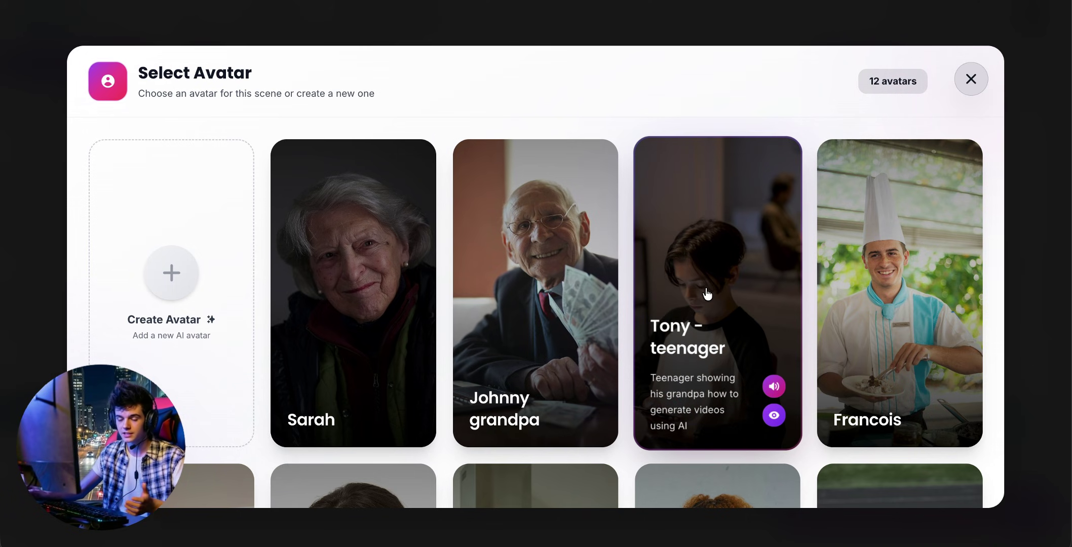
click(705, 287)
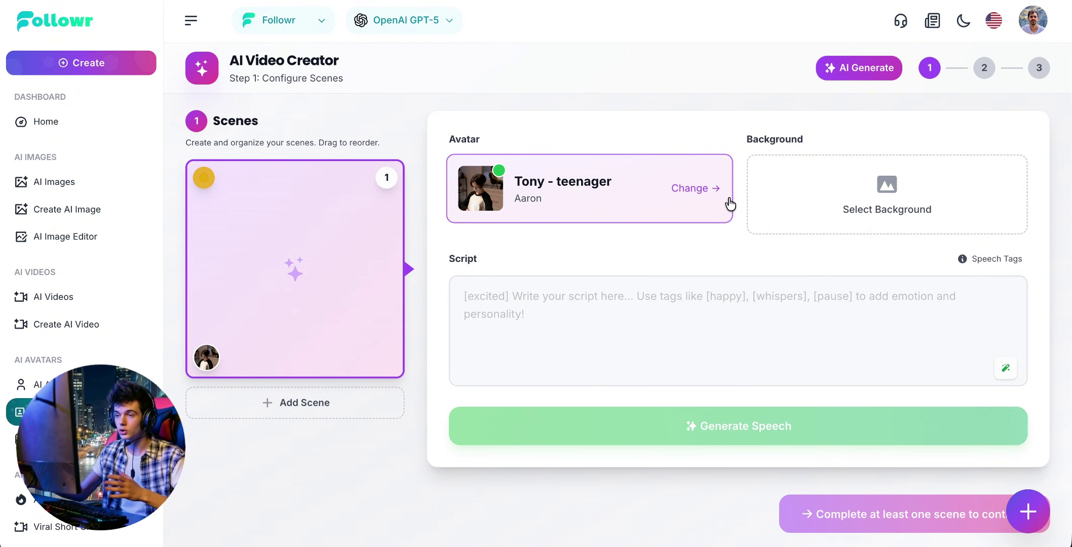
- Open the Create Scene form from the Select Background dialog for Tony - teenager
click(791, 203)
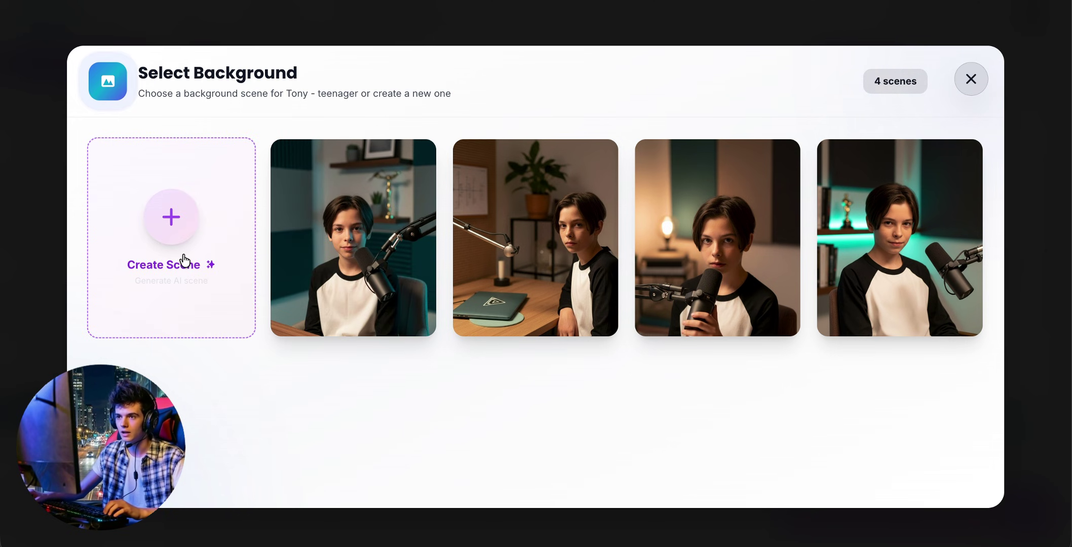
click(166, 236)
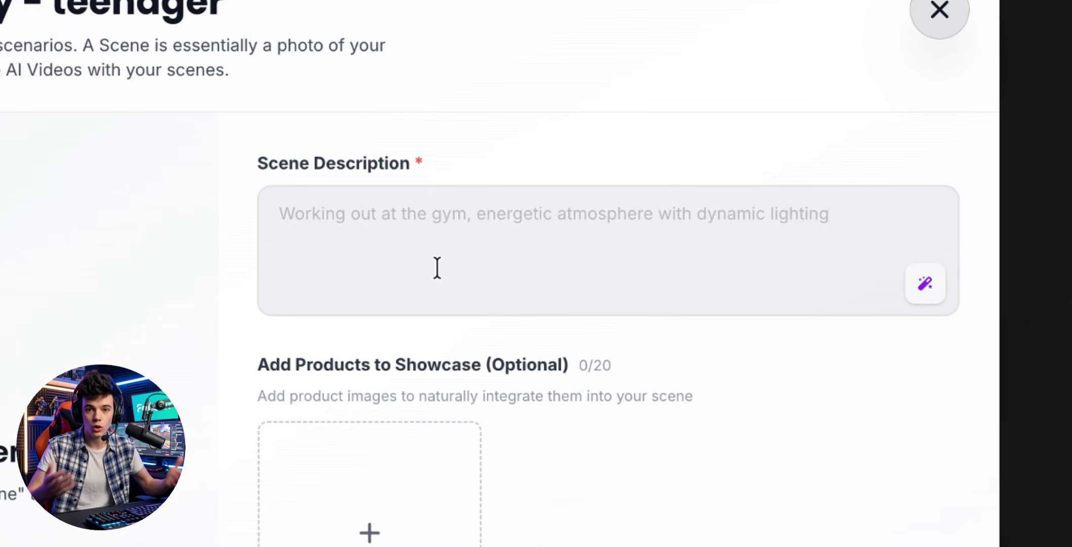
- Paste the description of the avatar holding the drone and add the drone photo as a product
click(437, 268)
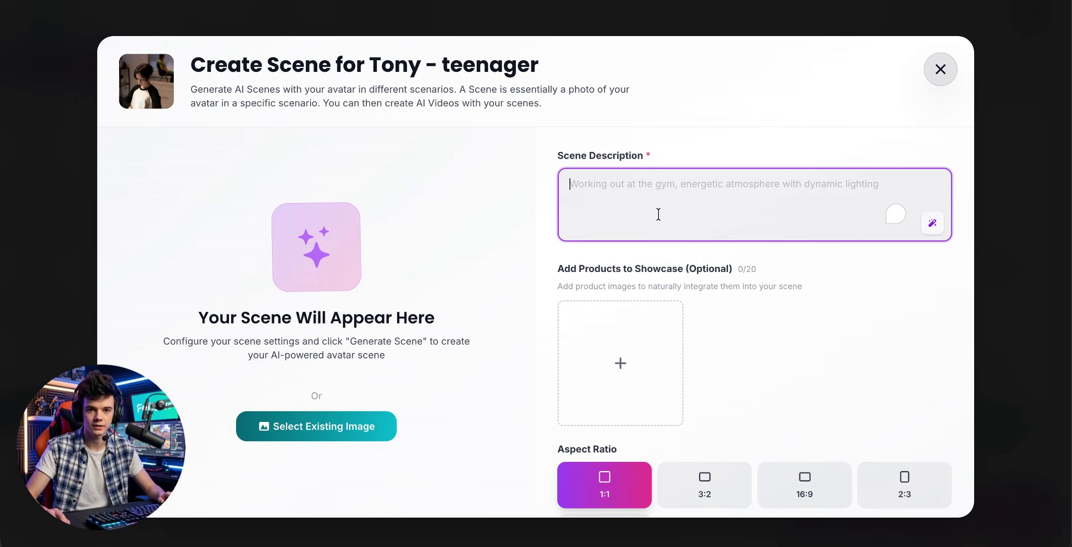
text(Have the avatar hold the drone from the image in its hand)
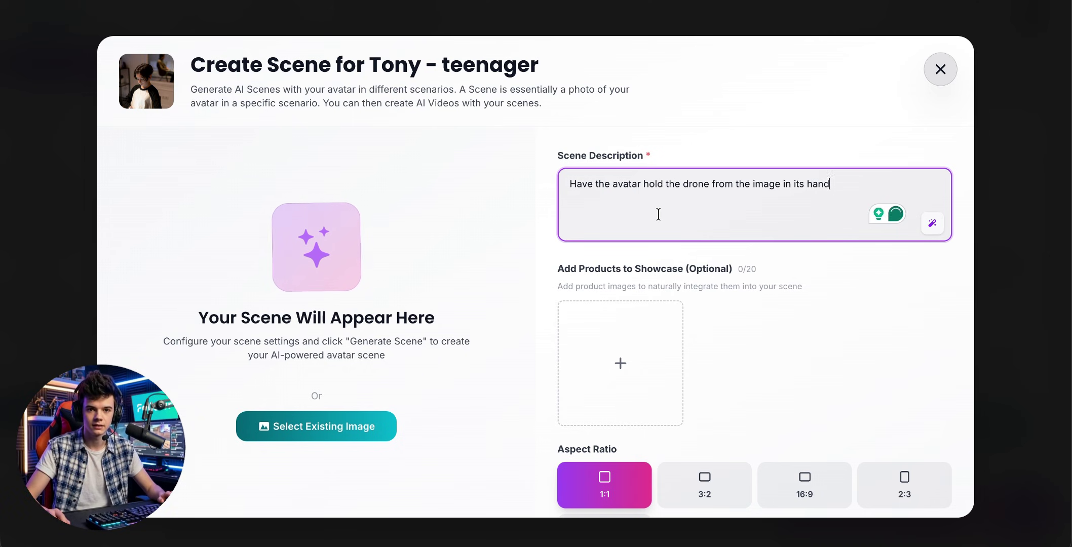
scroll(719, 345, down, 1)
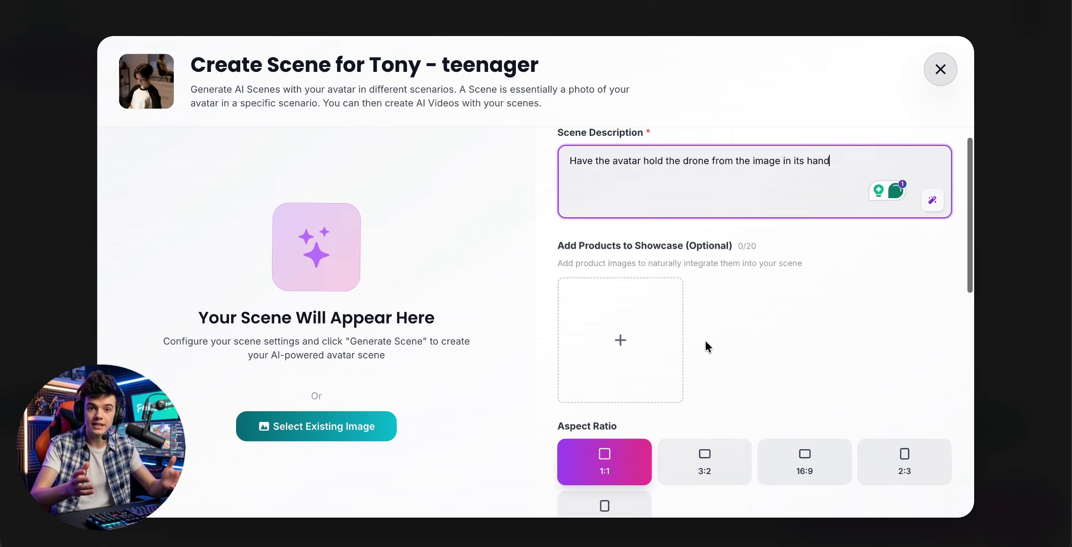
click(653, 349)
scroll(378, 316, down, 2)
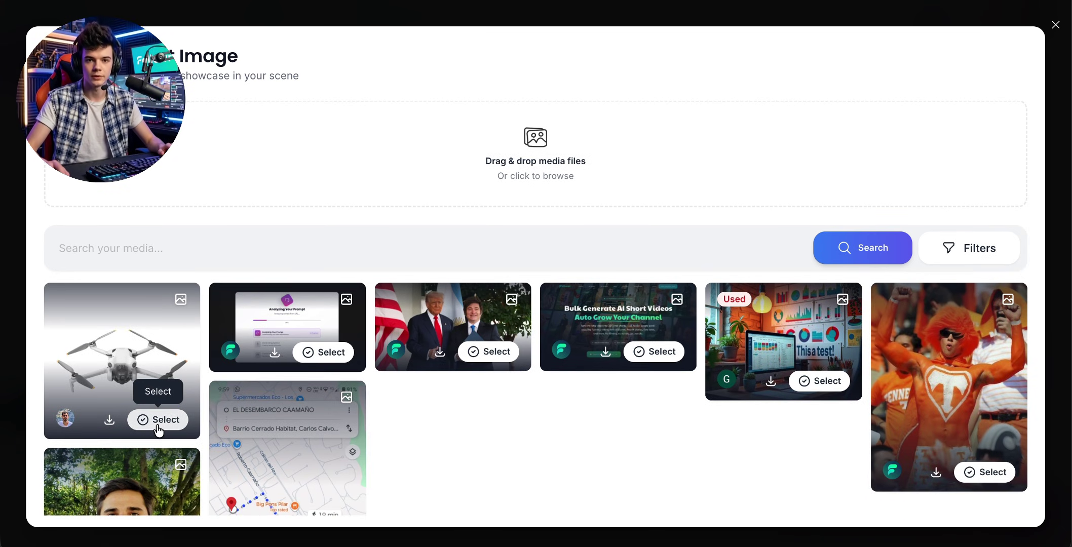
click(158, 426)
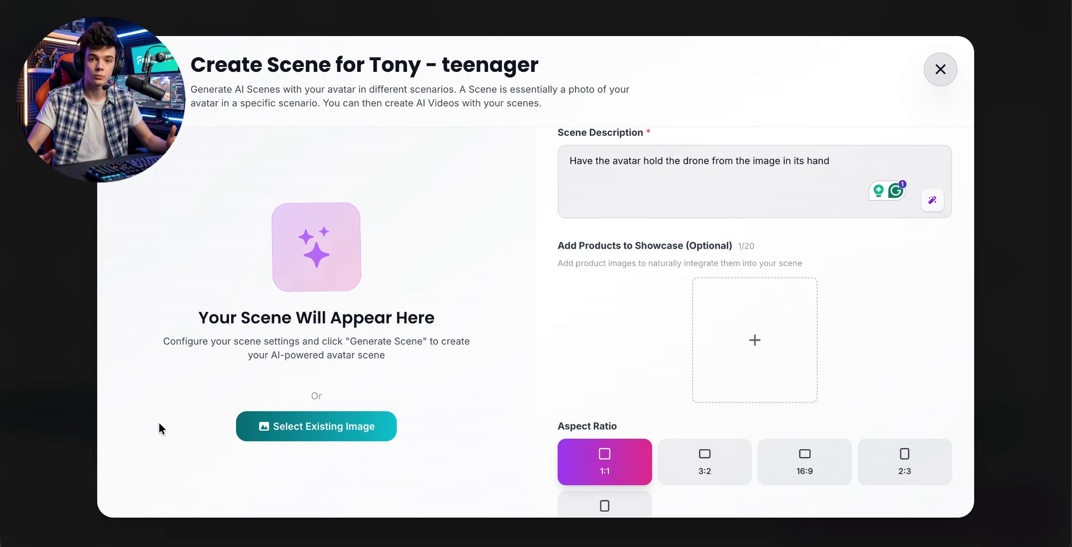
- Add the boy-with-microphone AI image as a second showcase product
click(727, 358)
click(807, 135)
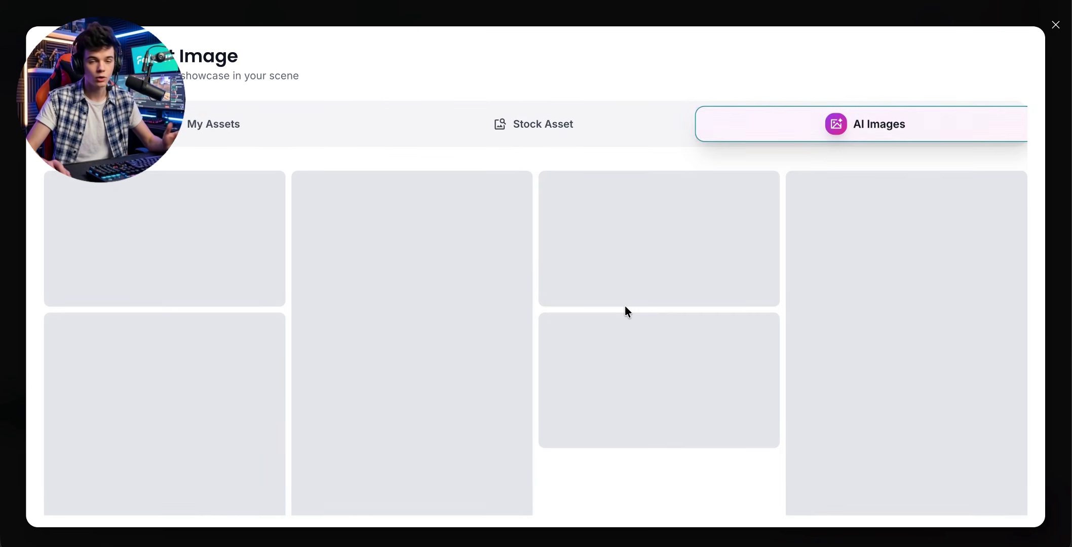
scroll(625, 307, down, 10)
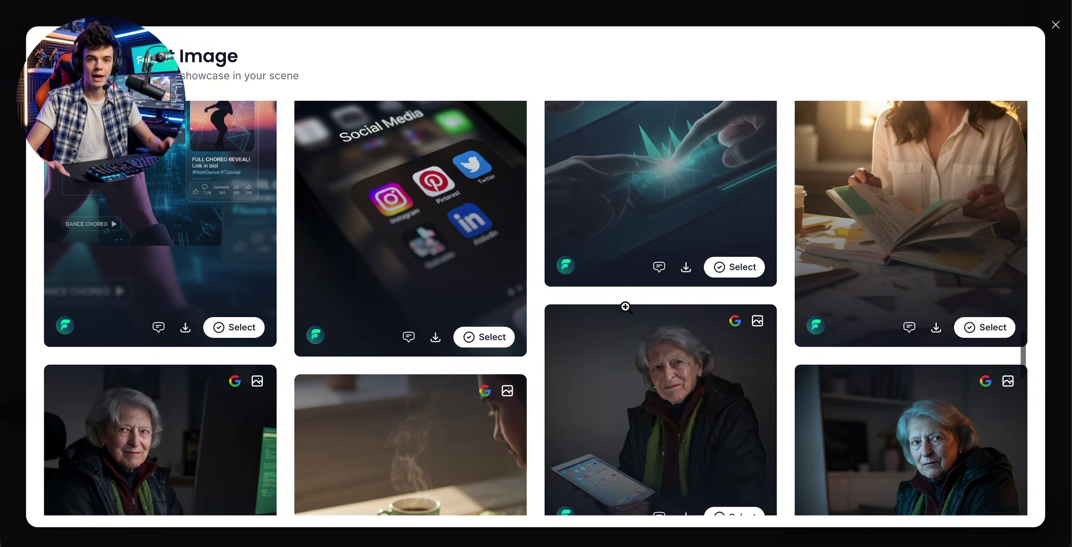
scroll(626, 308, down, 10)
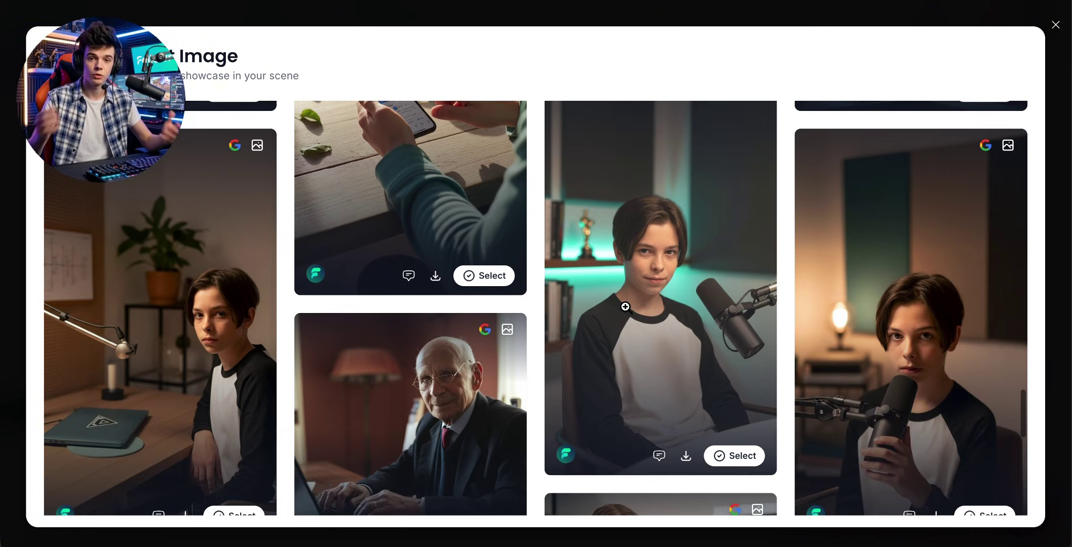
scroll(625, 307, down, 1)
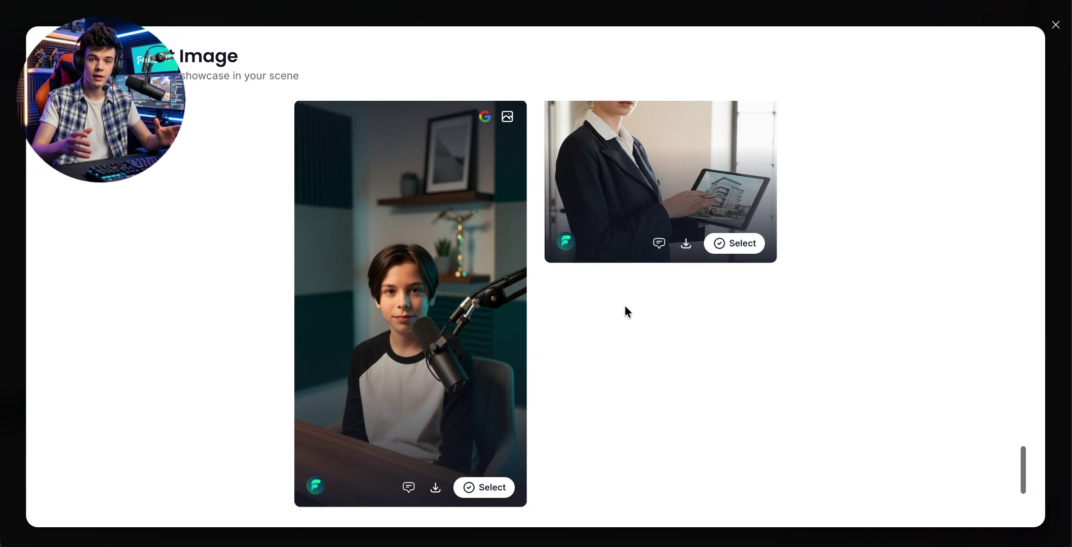
click(500, 495)
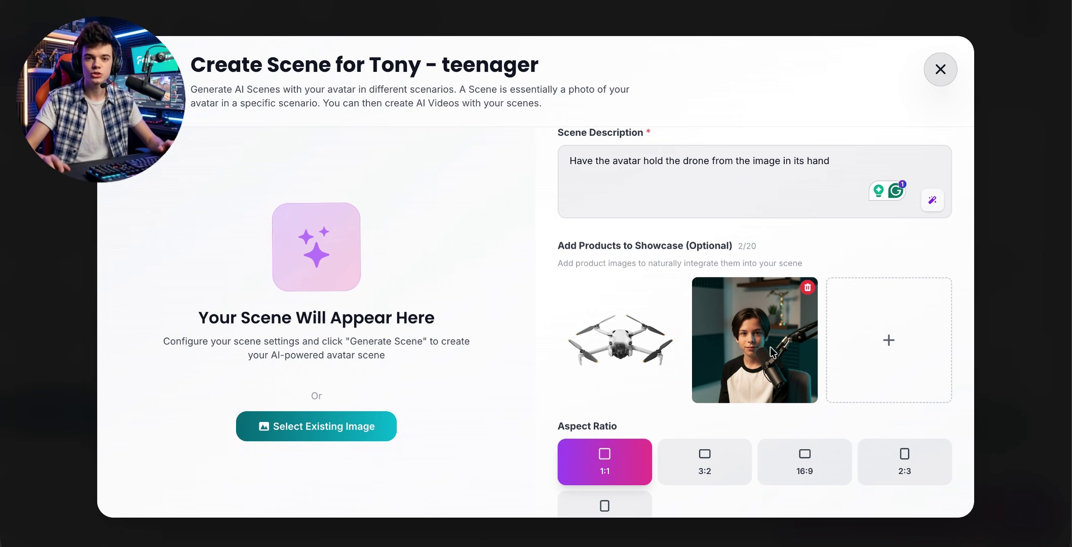
- Set the scene to a 2:3 aspect ratio with the avatar framed from the waist up
scroll(770, 347, down, 2)
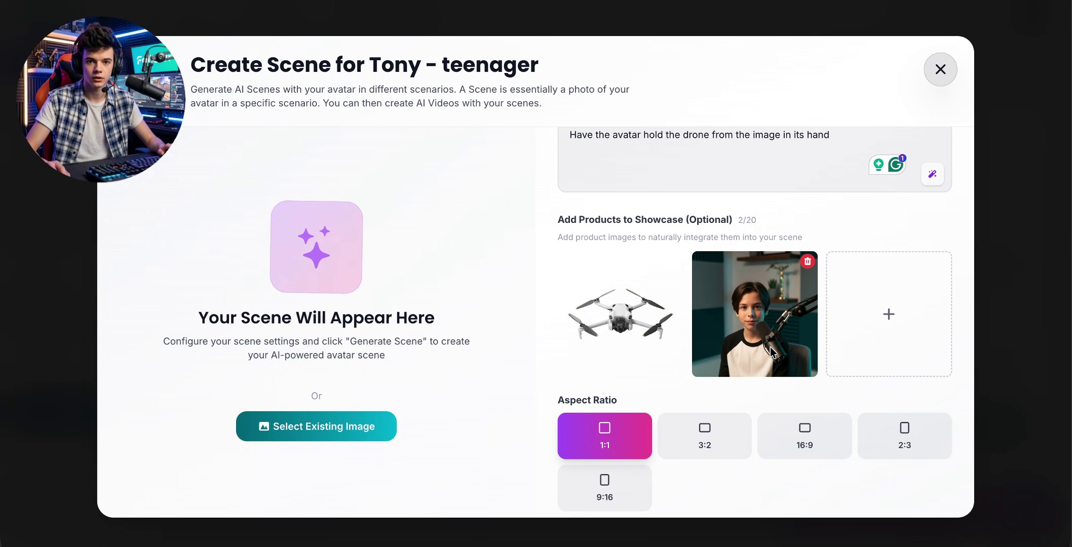
click(926, 445)
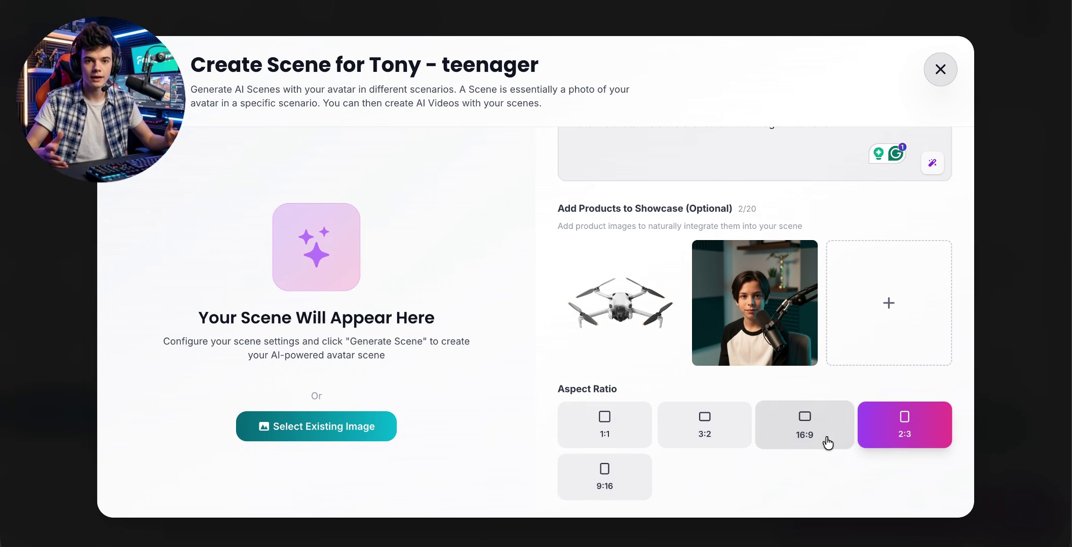
scroll(826, 441, down, 5)
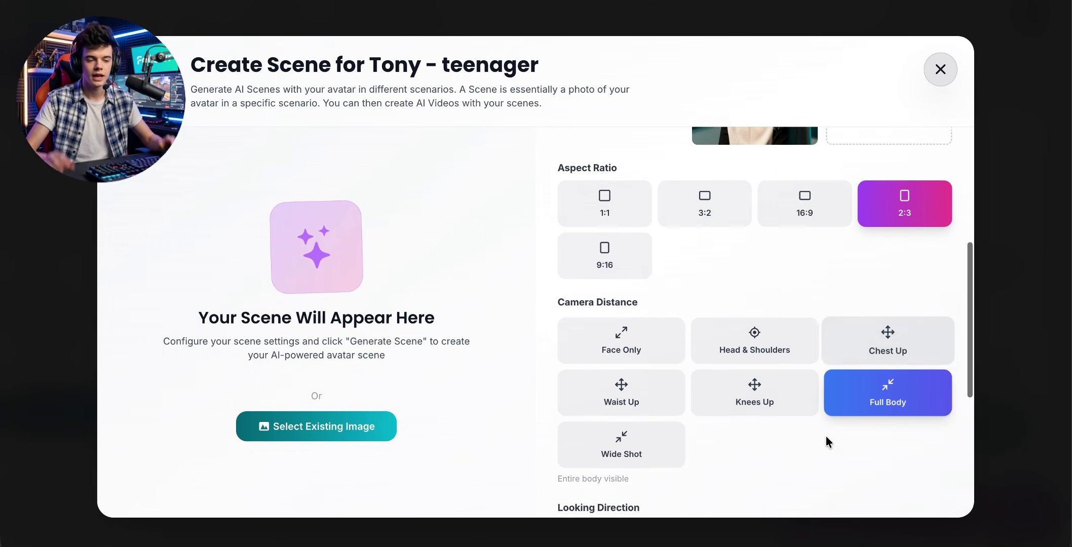
click(592, 386)
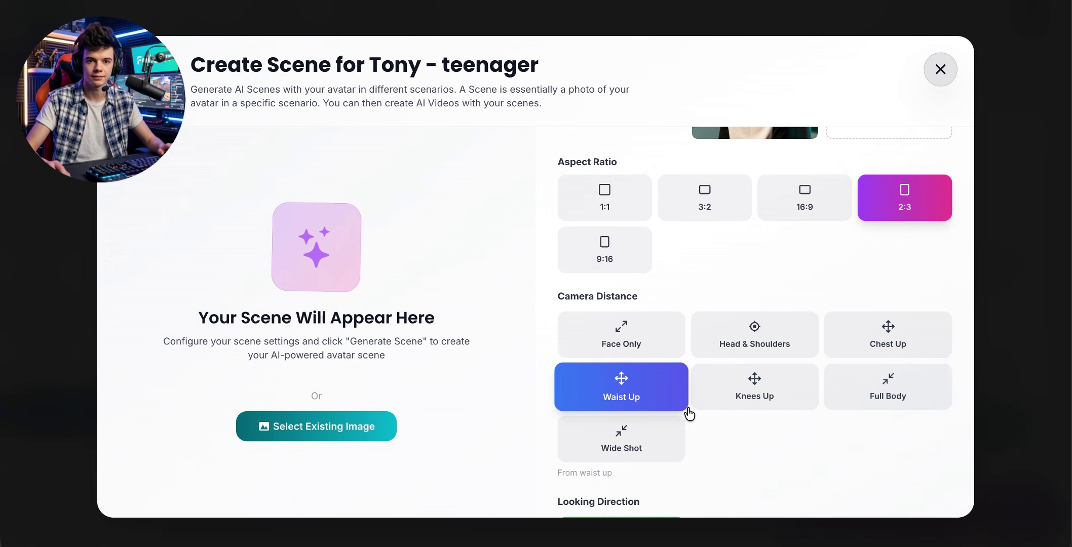
- Generate two scene options of the teen holding the drone
scroll(685, 410, down, 2)
scroll(687, 413, down, 3)
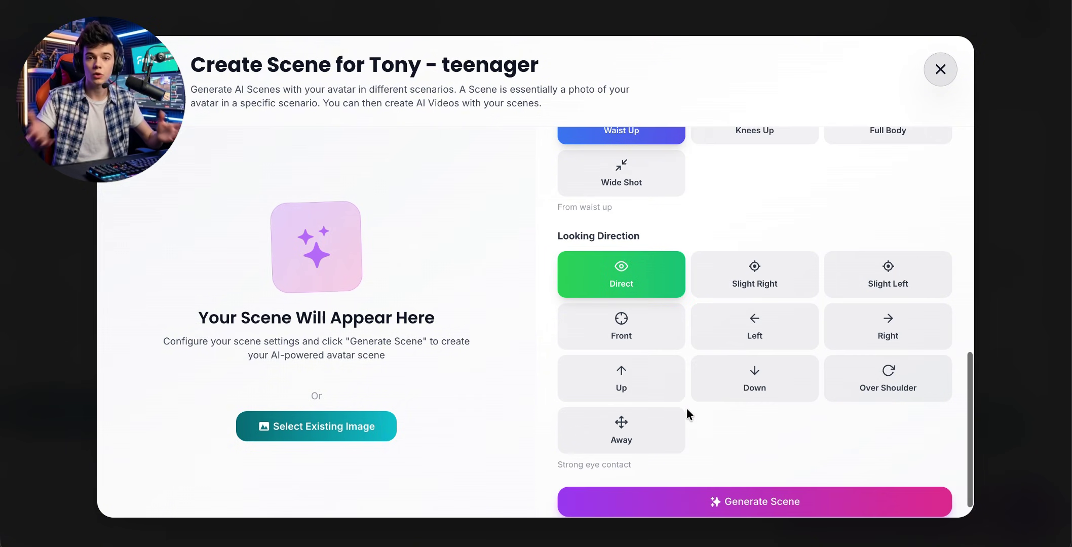
scroll(651, 289, down, 1)
click(734, 468)
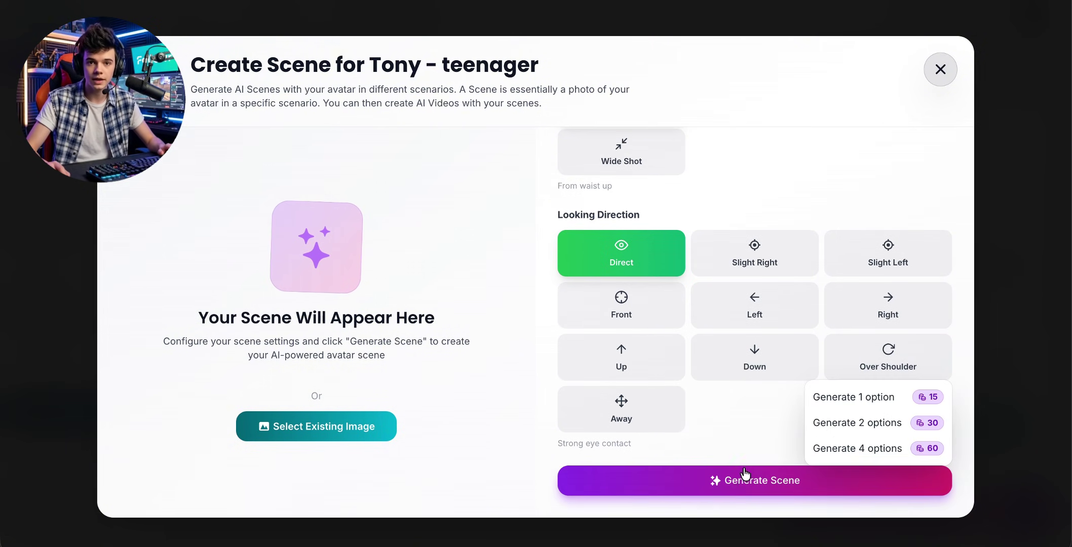
click(843, 423)
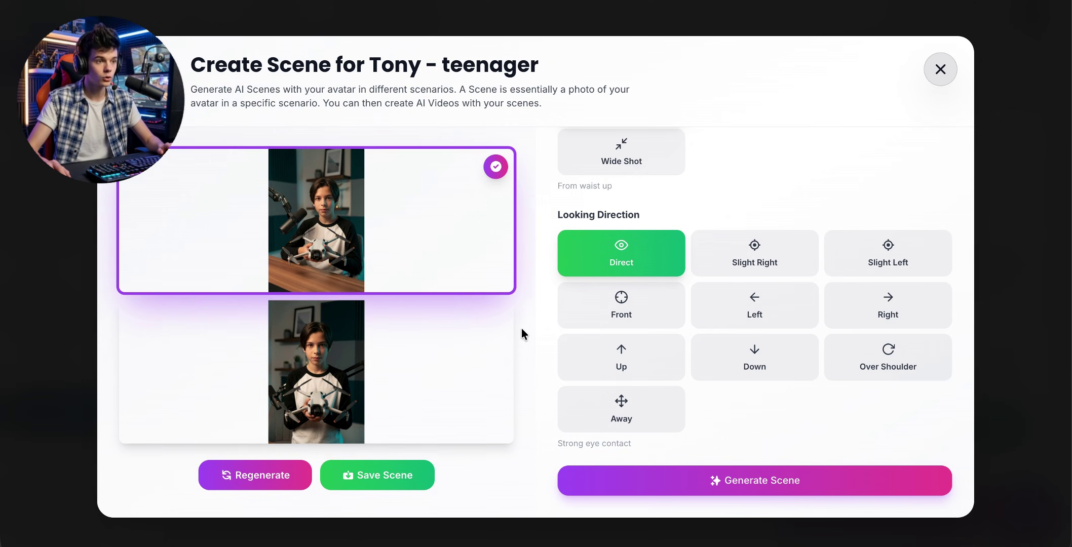
- Save the drone background to scene 1, paste its 30-word script, and add a second scene
click(394, 481)
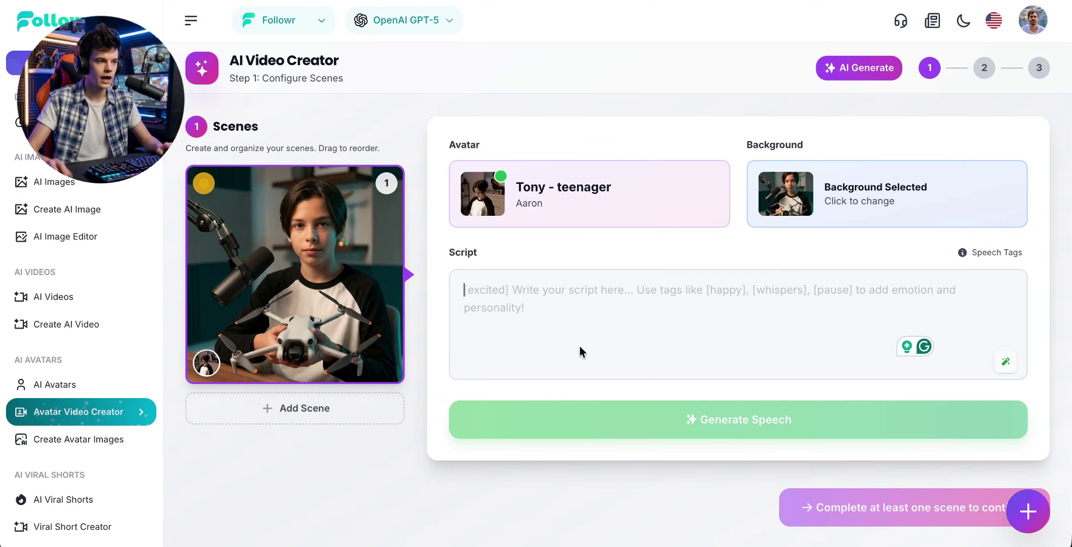
text(I’ve been testing this drone for the past few days and honestly… it flies way smoother than I expected. Even indoors, it stays pretty stable. What do you think grandpa?)
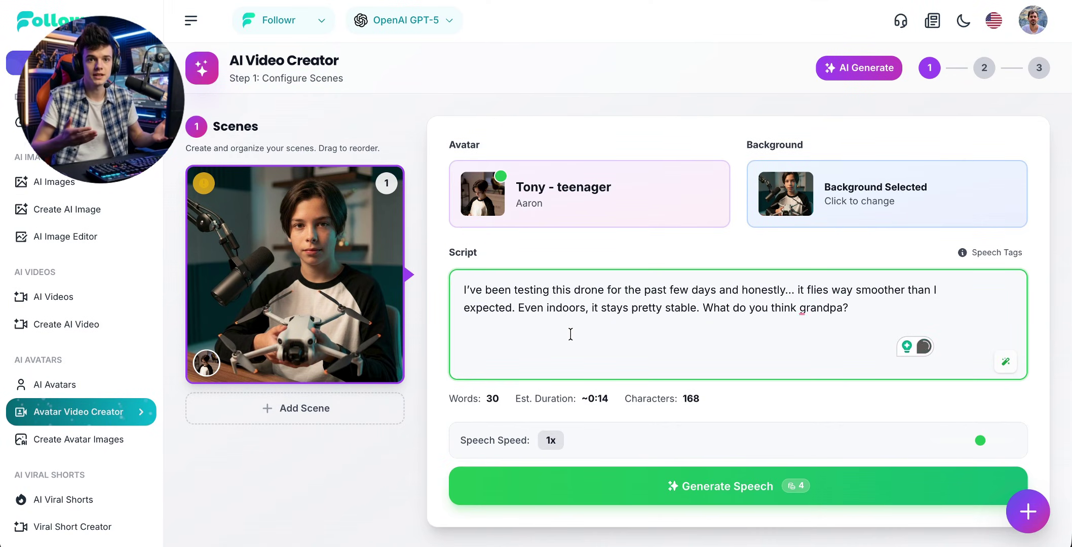
scroll(314, 354, down, 1)
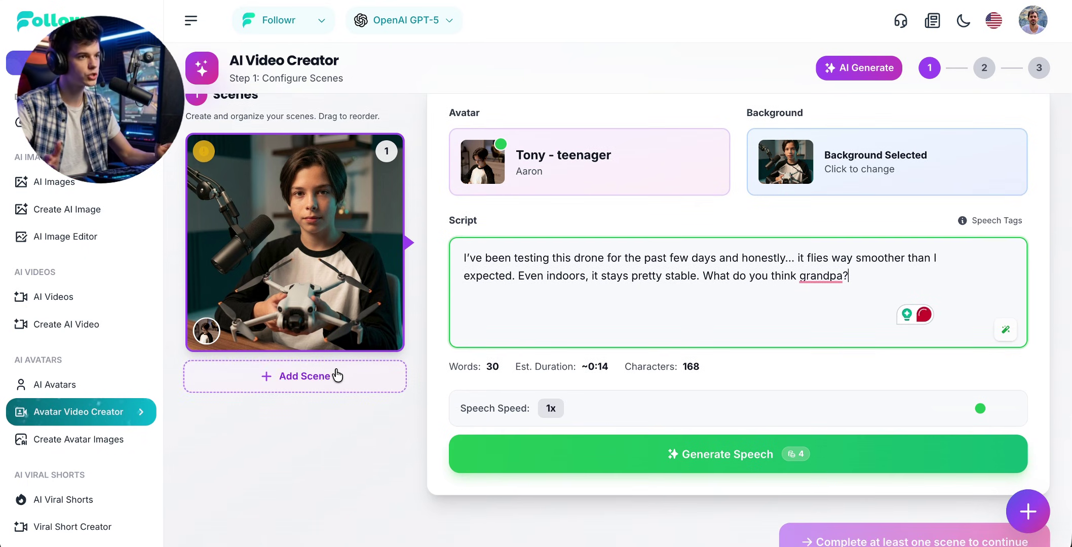
click(337, 376)
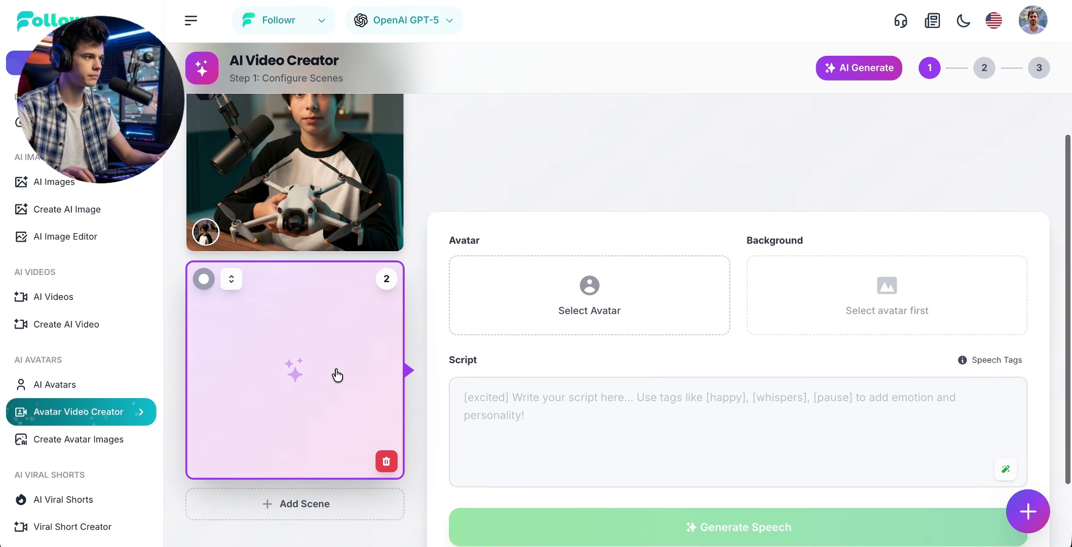
- Give scene 2 the Johnny grandpa avatar with his own scene as the background
click(507, 296)
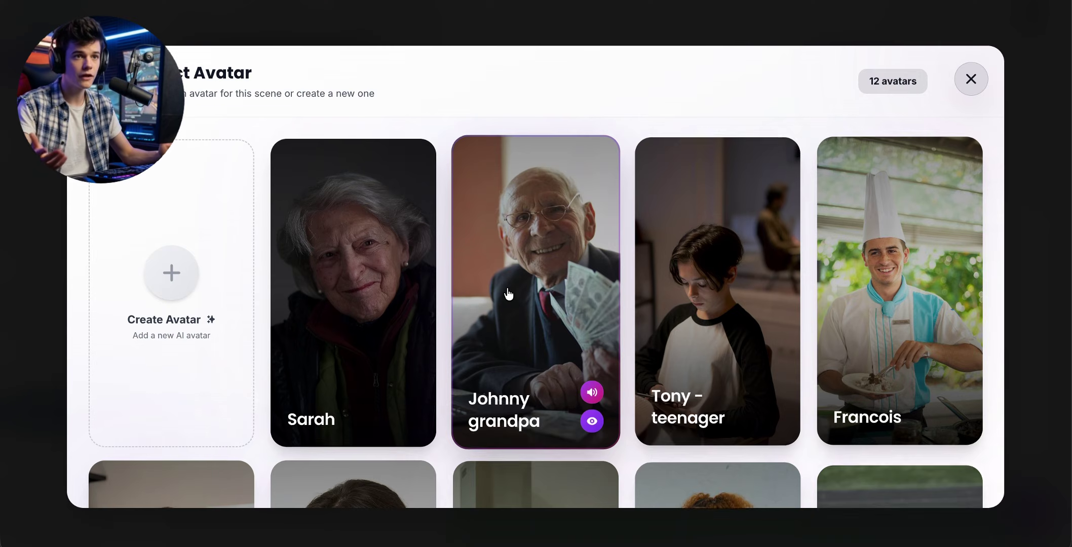
click(533, 263)
click(845, 306)
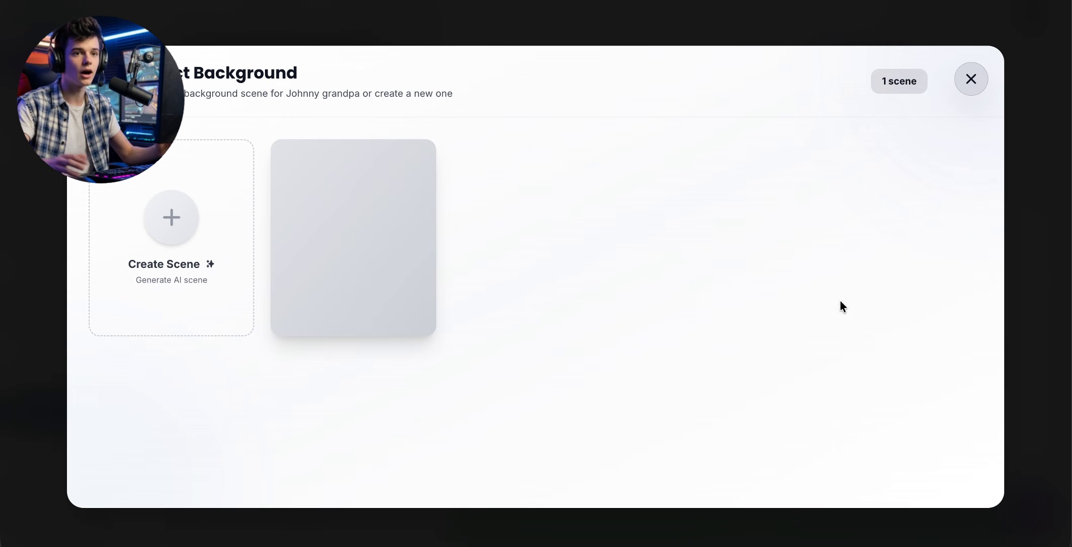
click(385, 228)
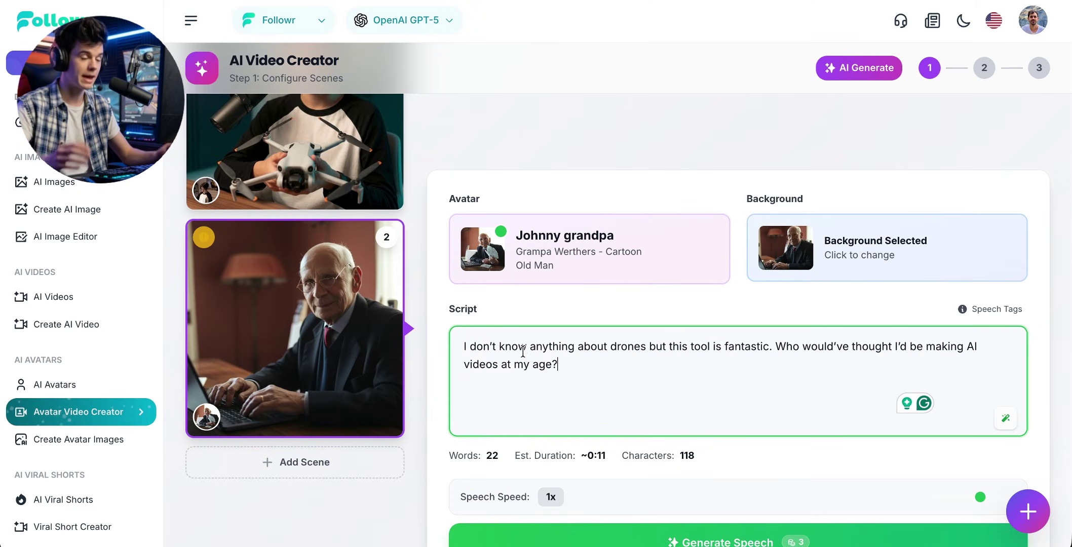
scroll(606, 367, down, 1)
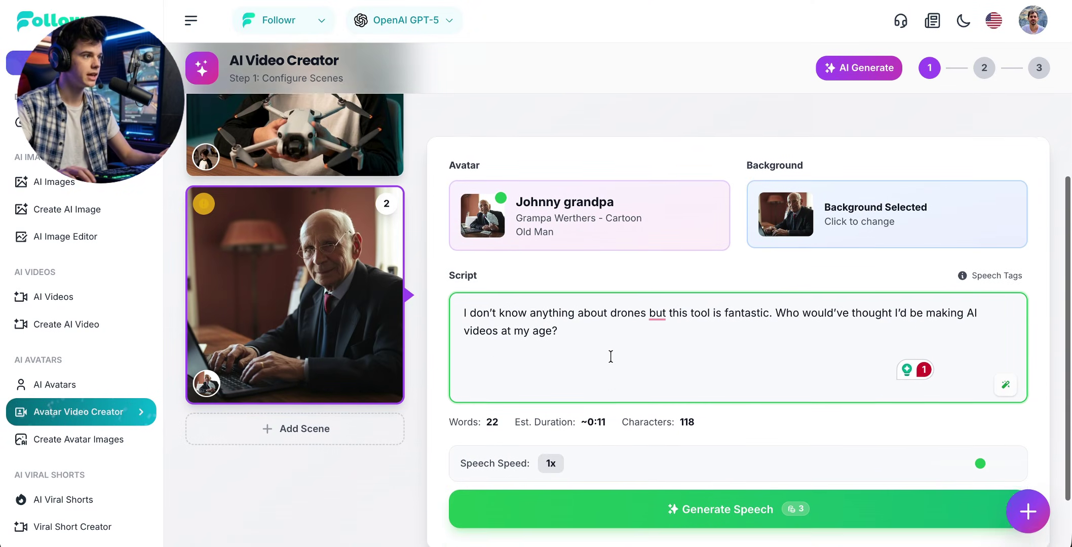
- Add a third scene with the Tony - teenager avatar
click(378, 407)
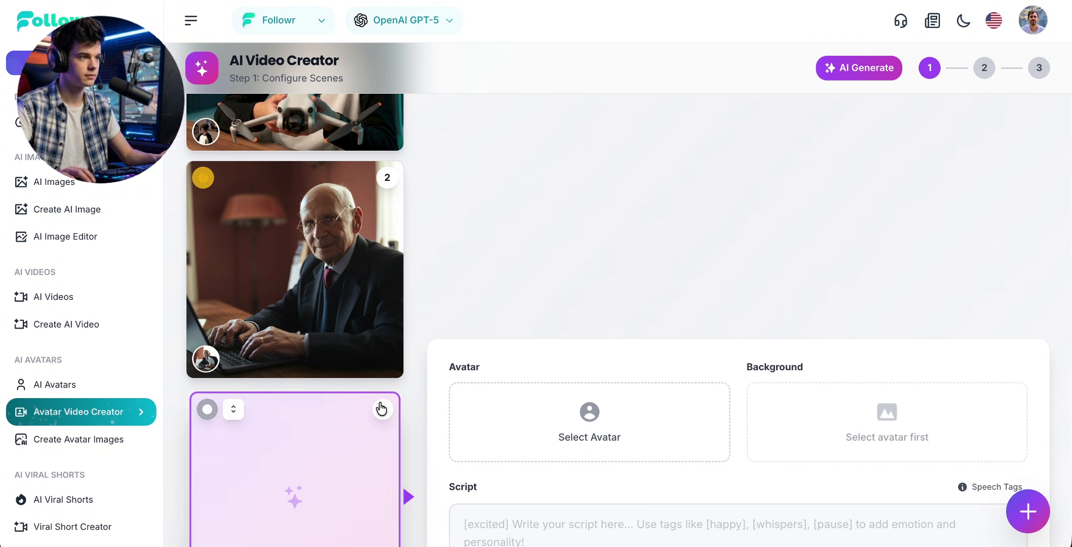
scroll(409, 404, down, 1)
click(482, 393)
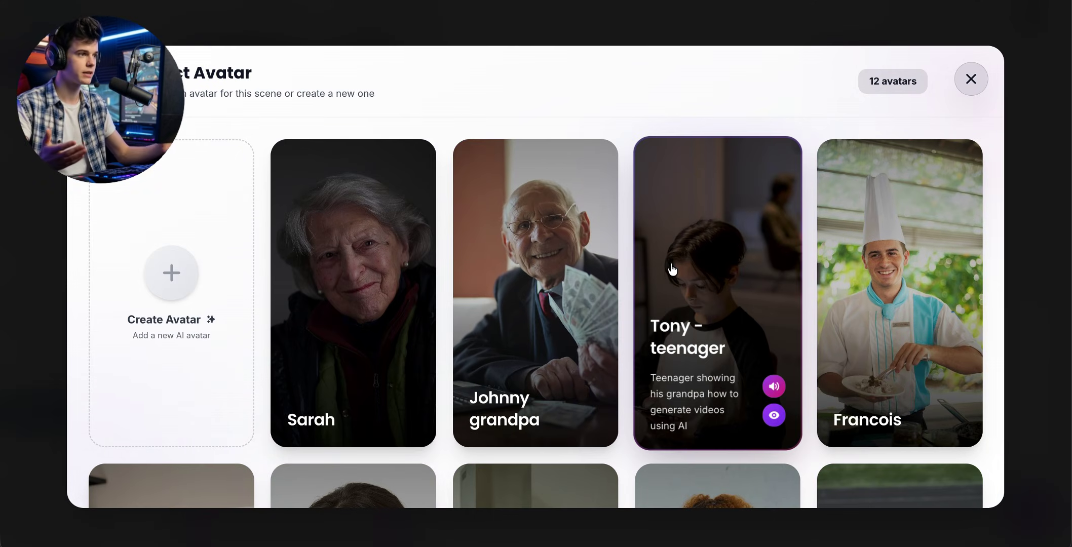
click(671, 269)
- Set scene 3's background to the teal-lit microphone desk and paste the pocket-size drone script
click(849, 395)
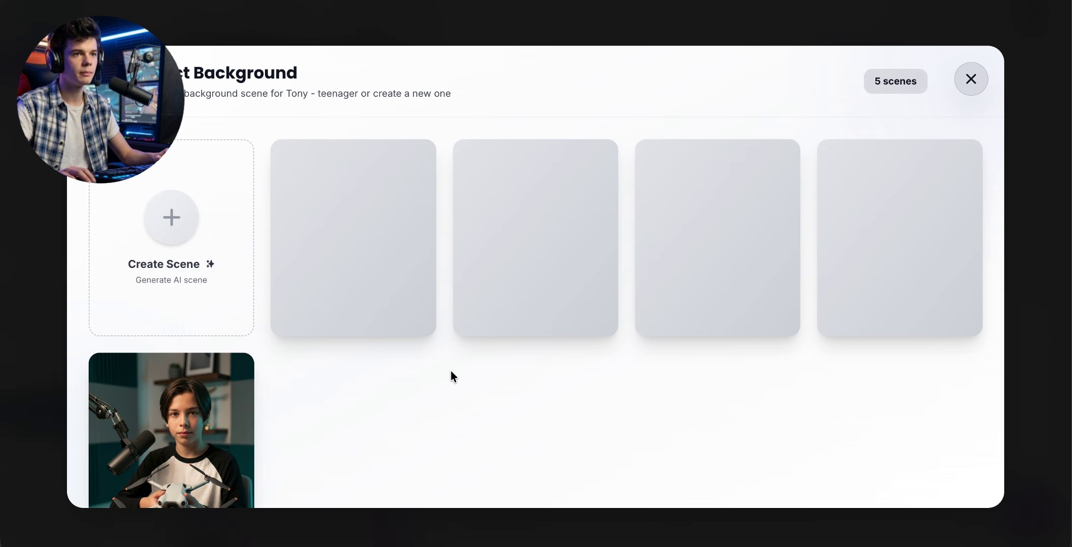
scroll(452, 375, down, 1)
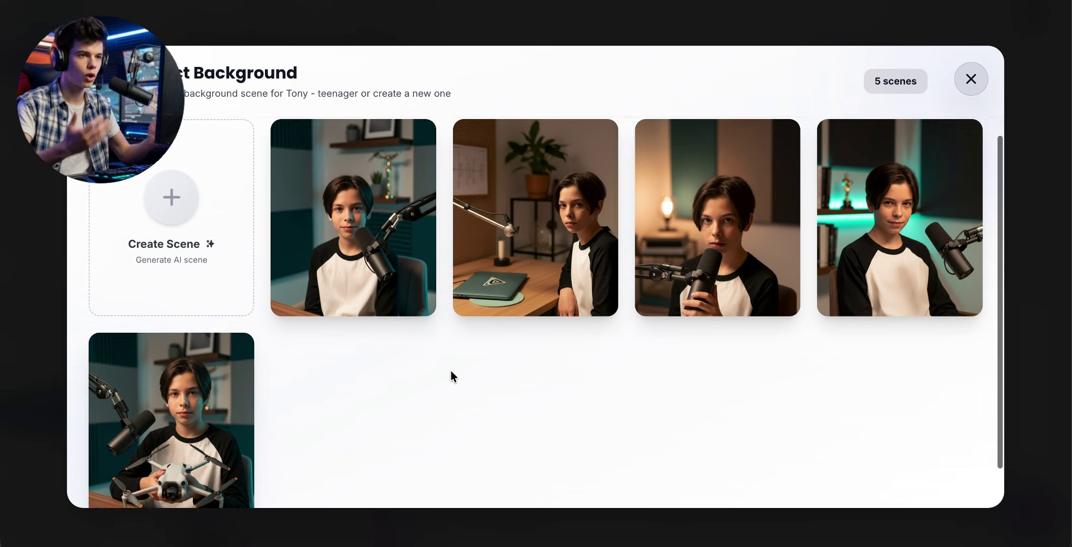
click(863, 223)
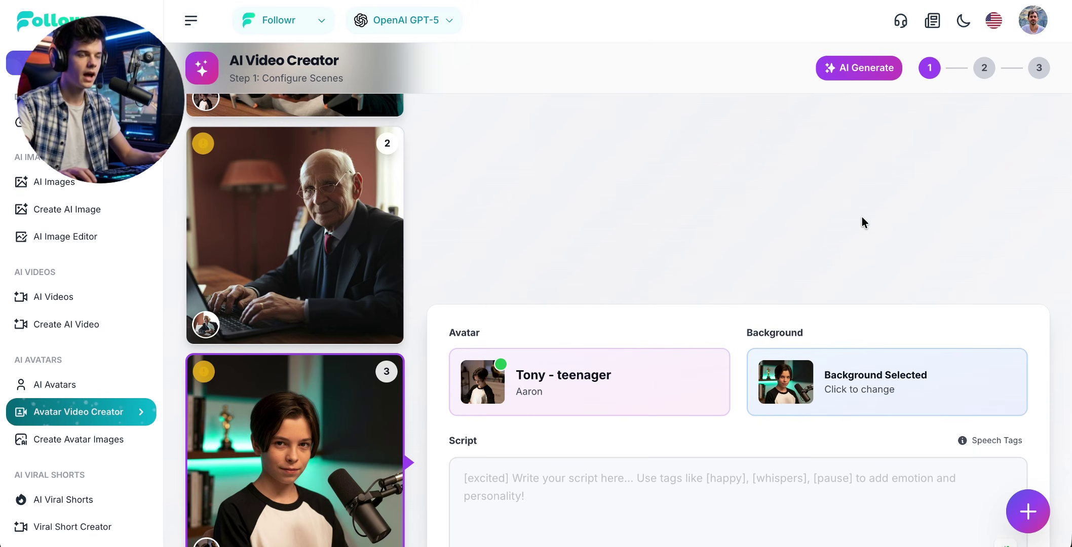
text(Anyway, if you want a pocket-size drone just to have fun, shoot quick clips, or practice, this one’s totally worth it. Simple, stable, and really fun to fly)
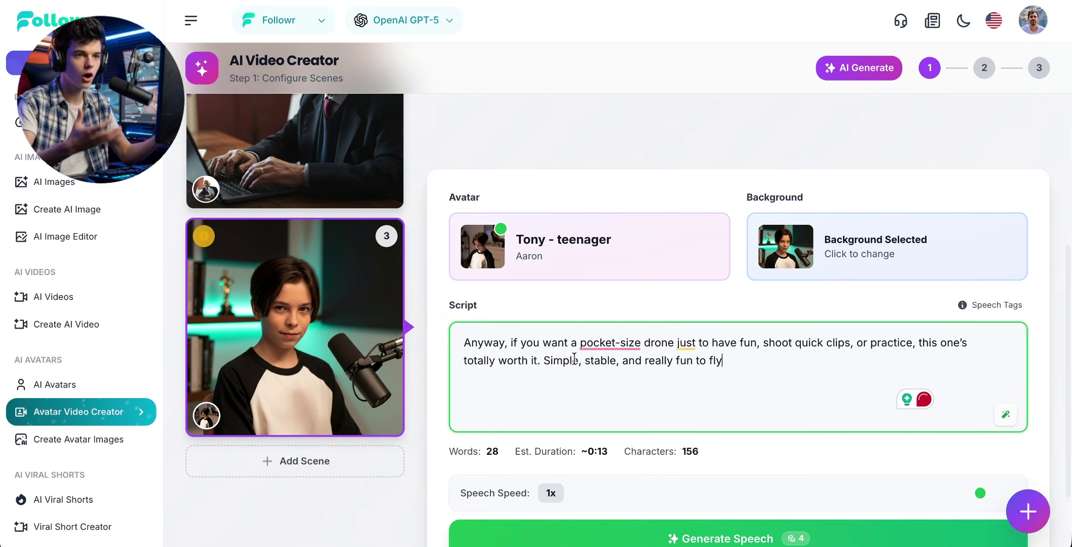
scroll(348, 272, up, 5)
- Generate scene 1's 9-second speech track and play it back
click(348, 273)
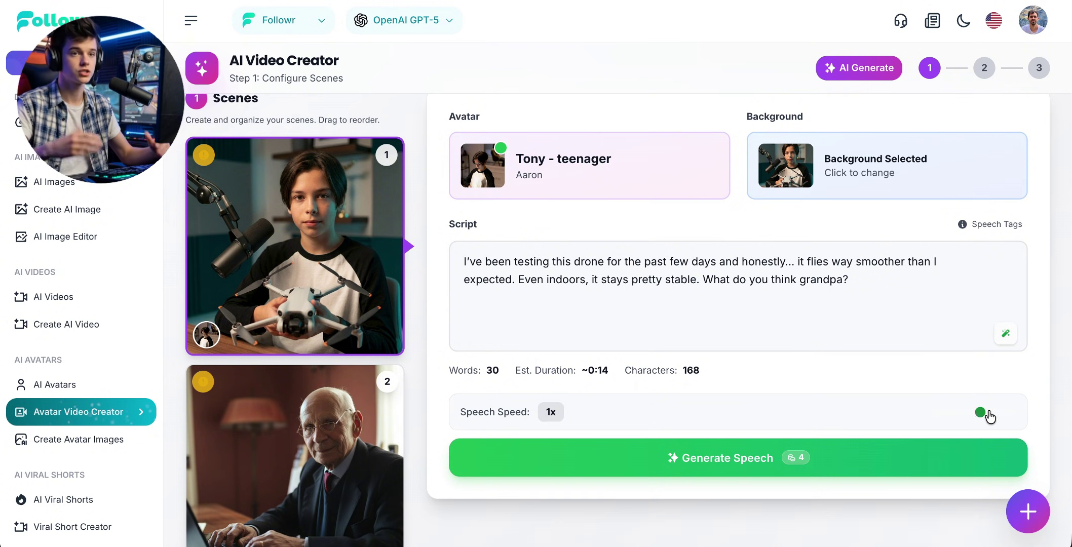
click(763, 456)
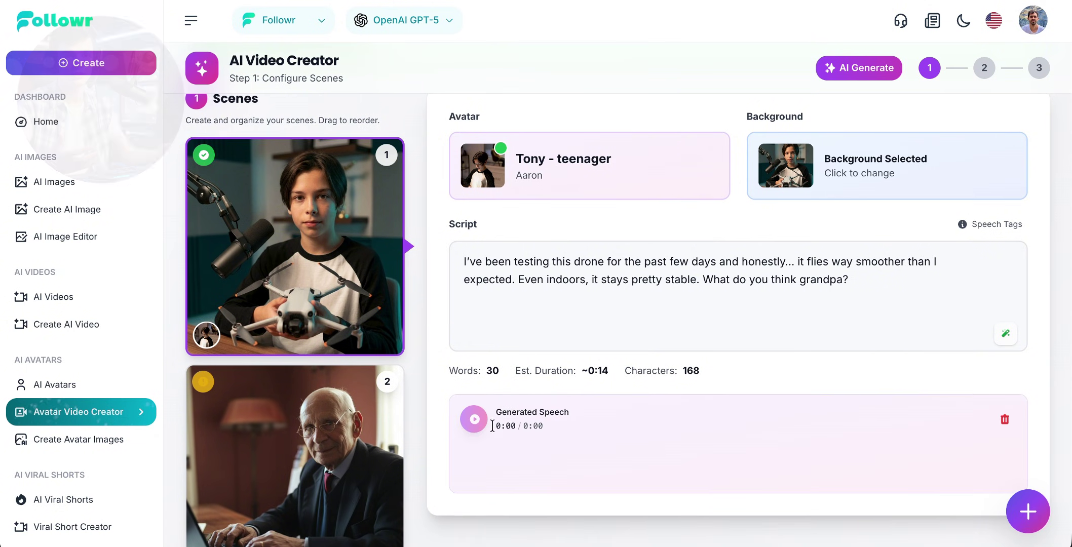
click(470, 426)
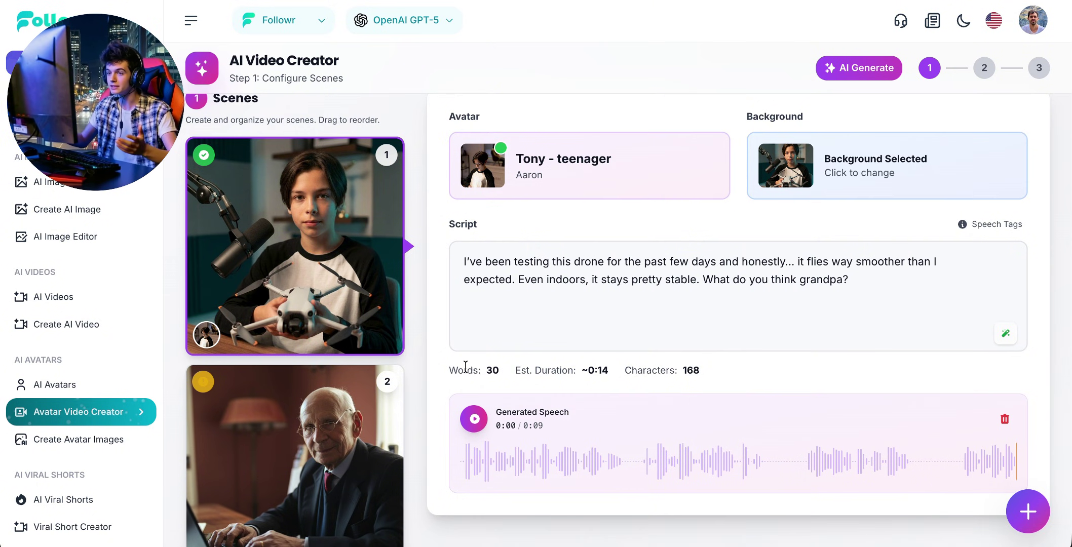
scroll(355, 364, down, 3)
- Set scene 2's speech speed to 1.1x and generate its 7-second voice clip
click(347, 363)
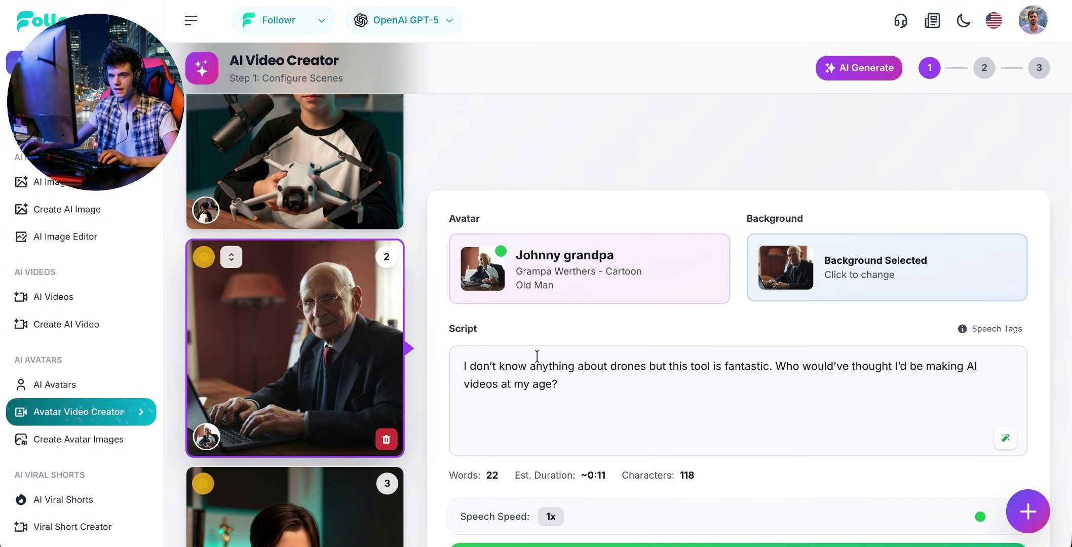
scroll(557, 369, down, 2)
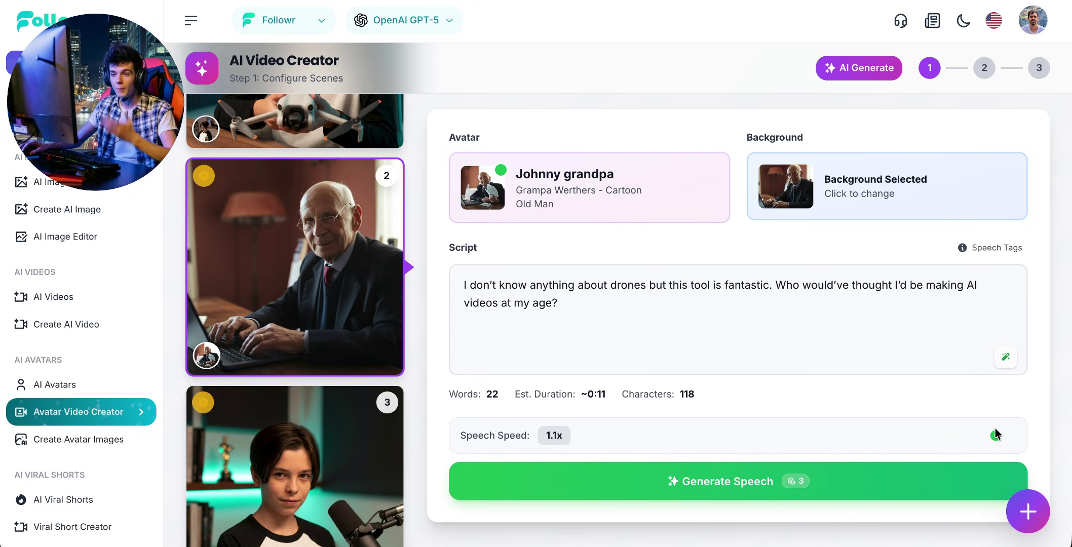
mouse_move(995, 435)
mouse_down()
mouse_move(1021, 439)
mouse_move(996, 438)
mouse_up()
click(936, 469)
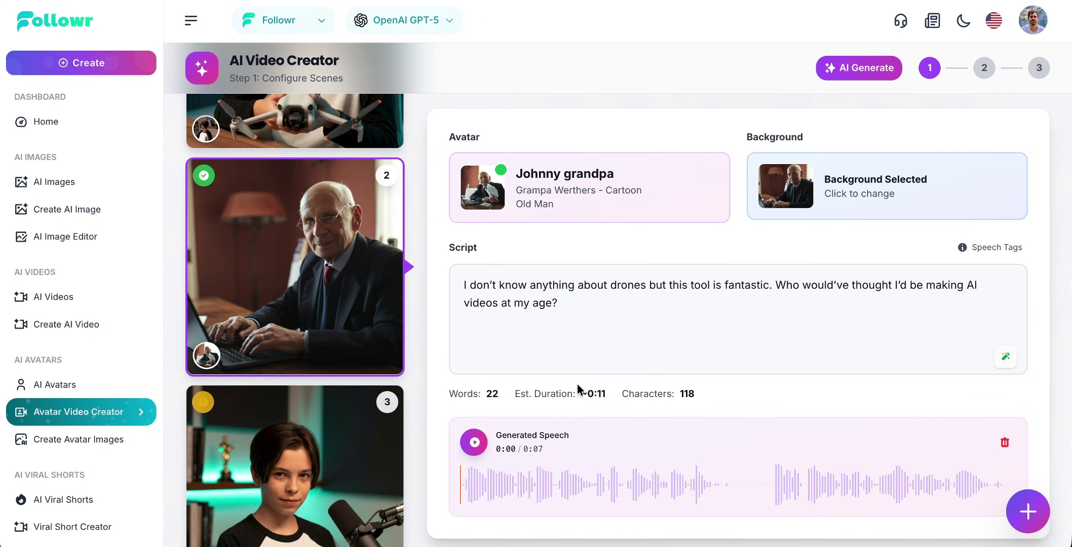
scroll(475, 394, down, 1)
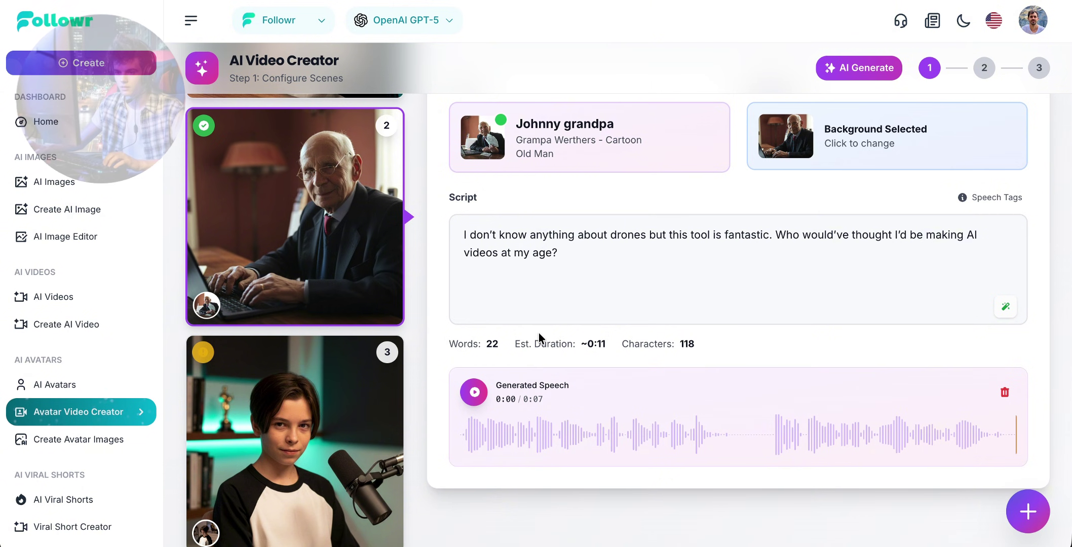
- Switch to scene 3 and insert a '[laugh' tag at the start of its script
click(292, 445)
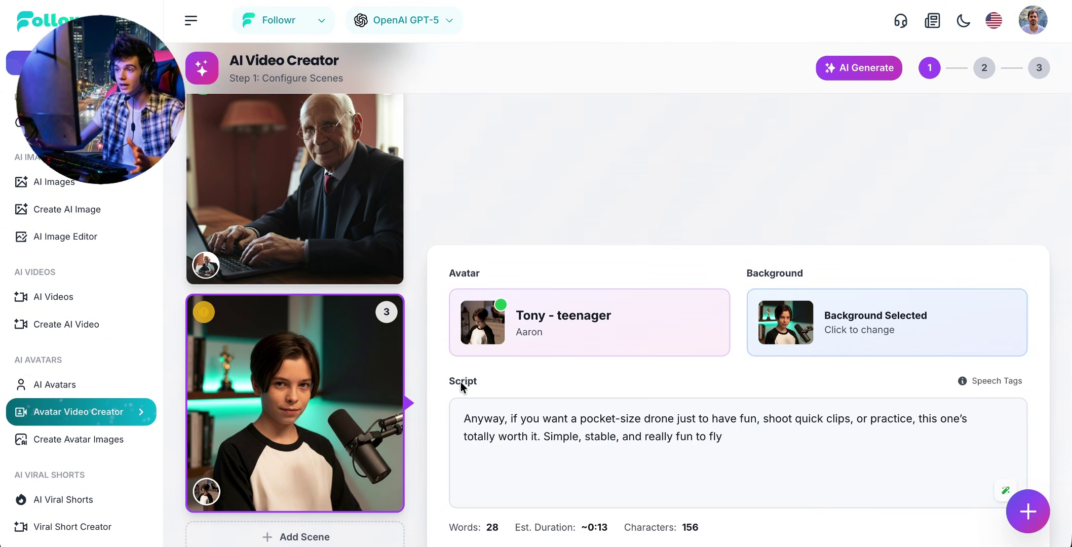
scroll(462, 382, down, 1)
click(483, 379)
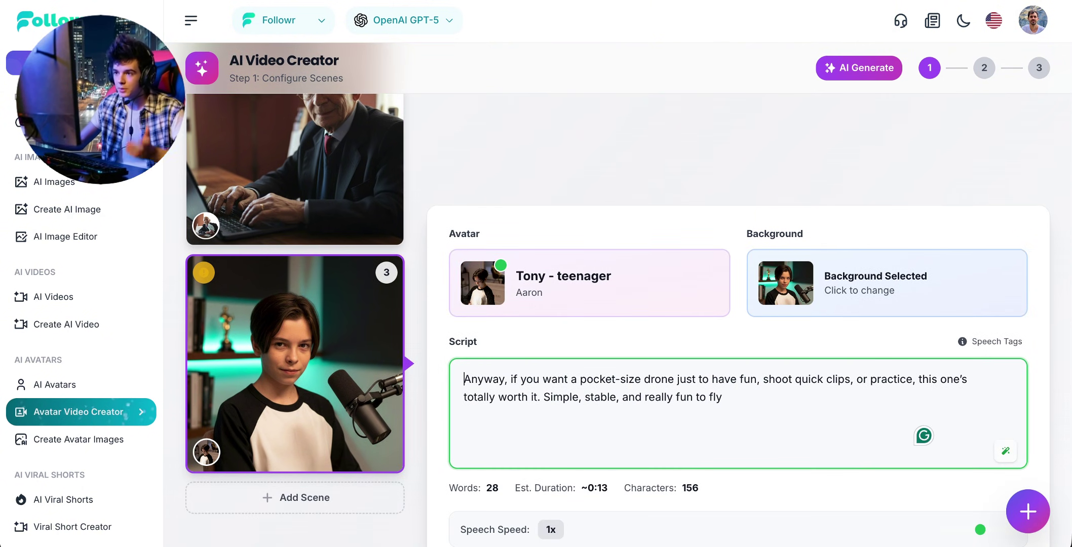
text([laugh)
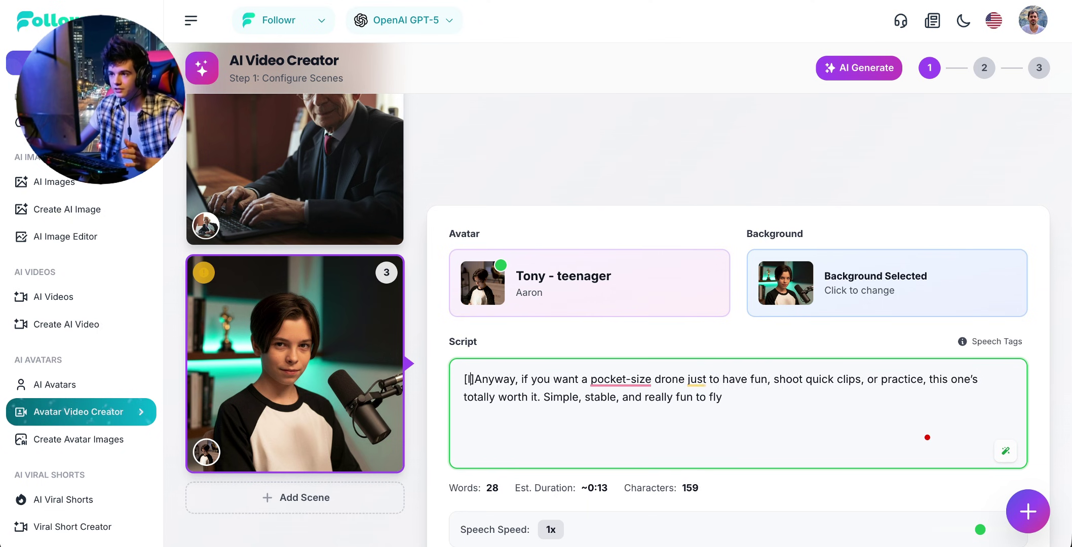
- Generate scene 3's 0:11 speech clip and review its playback
scroll(868, 447, down, 1)
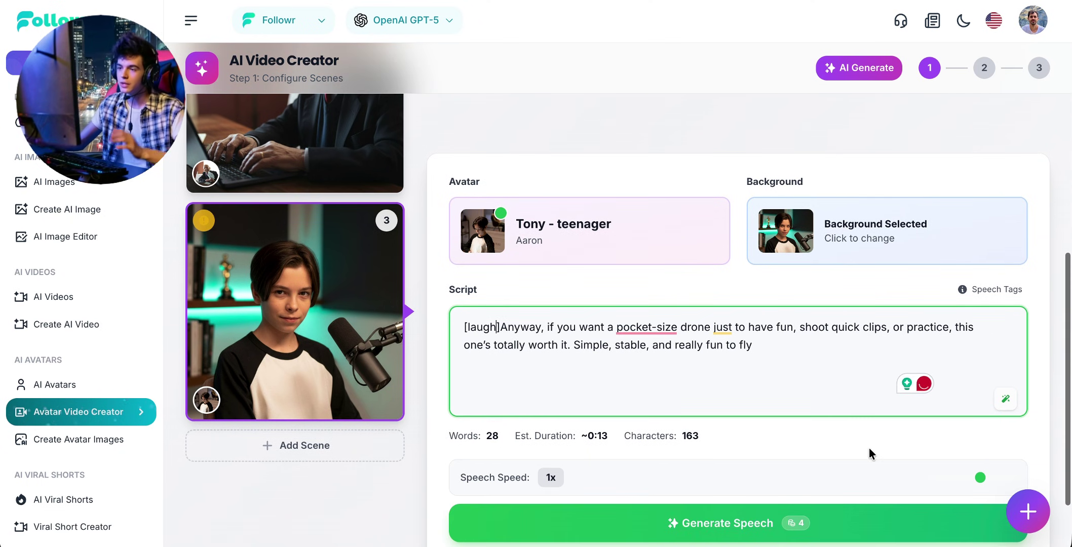
drag(981, 478, 995, 477)
click(905, 521)
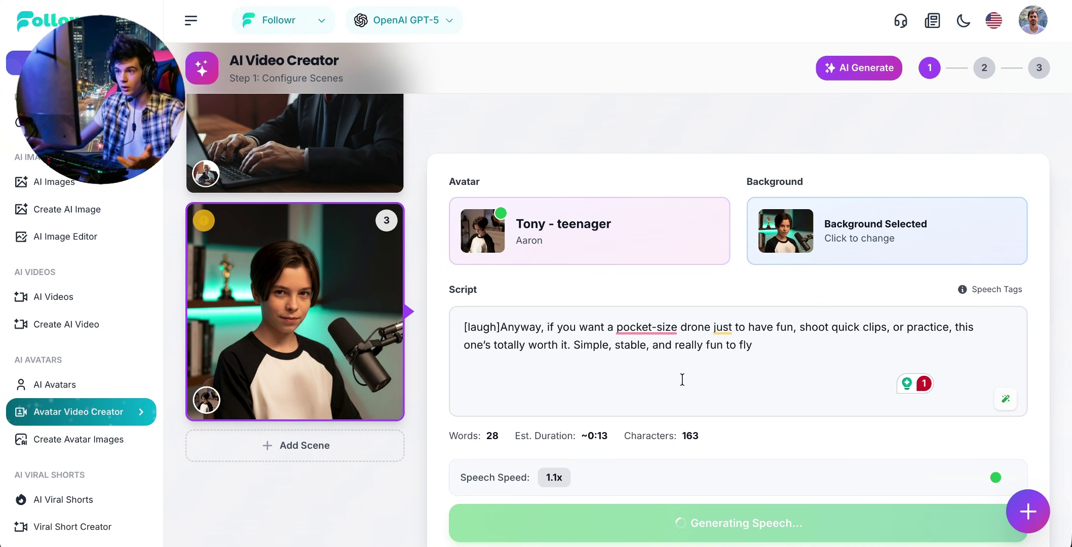
scroll(682, 377, down, 1)
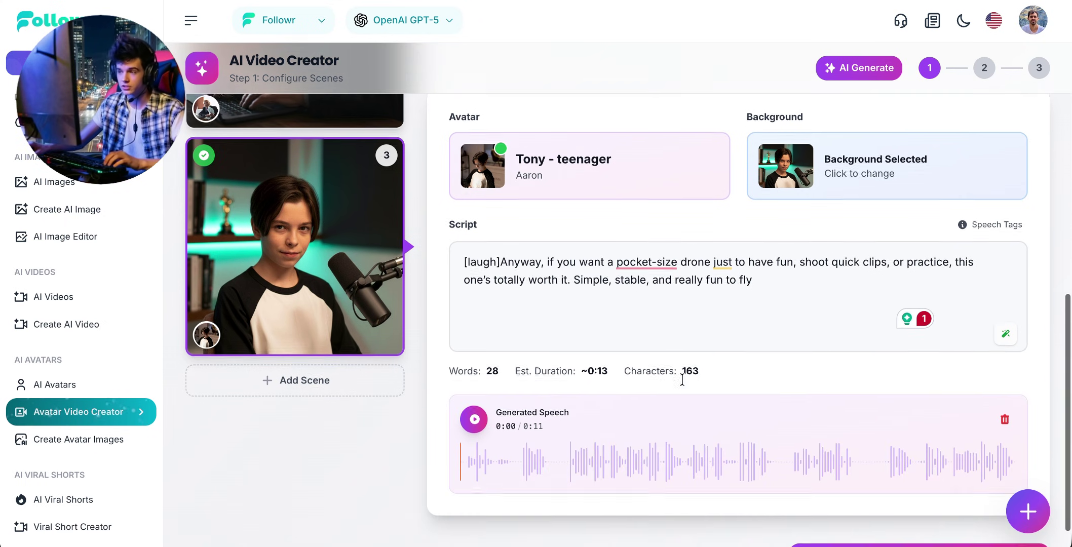
scroll(470, 432, down, 1)
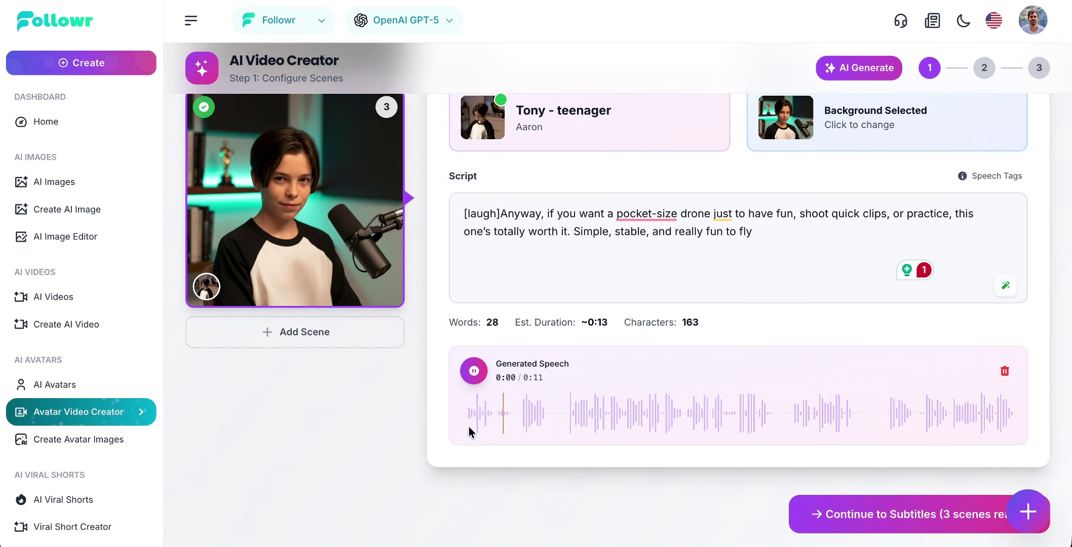
scroll(588, 288, up, 1)
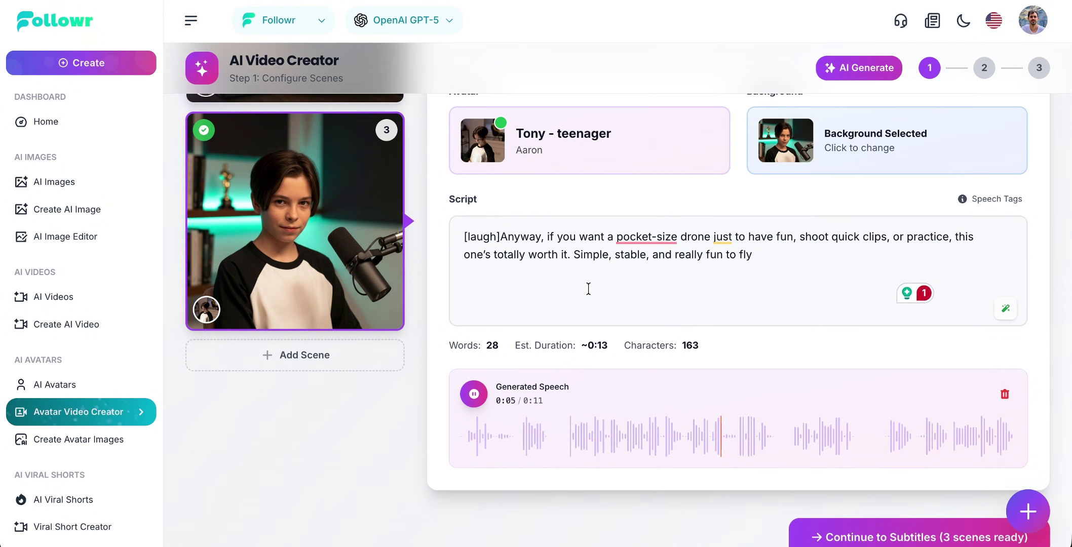
scroll(588, 288, down, 1)
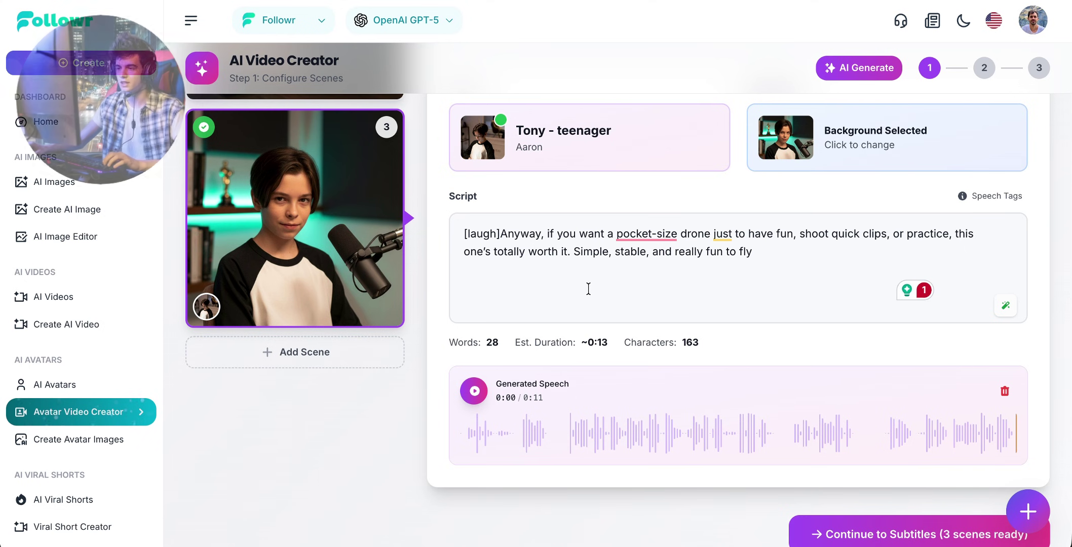
scroll(588, 288, down, 1)
- On the subtitle step, try Karaoke, then keep the word-by-word Highlight animation
click(845, 526)
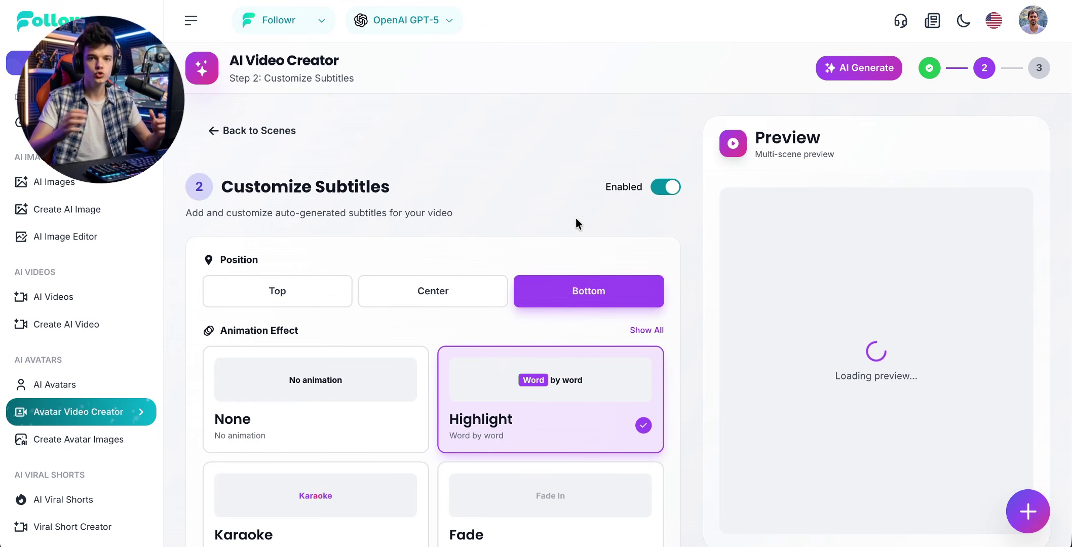
scroll(575, 218, down, 2)
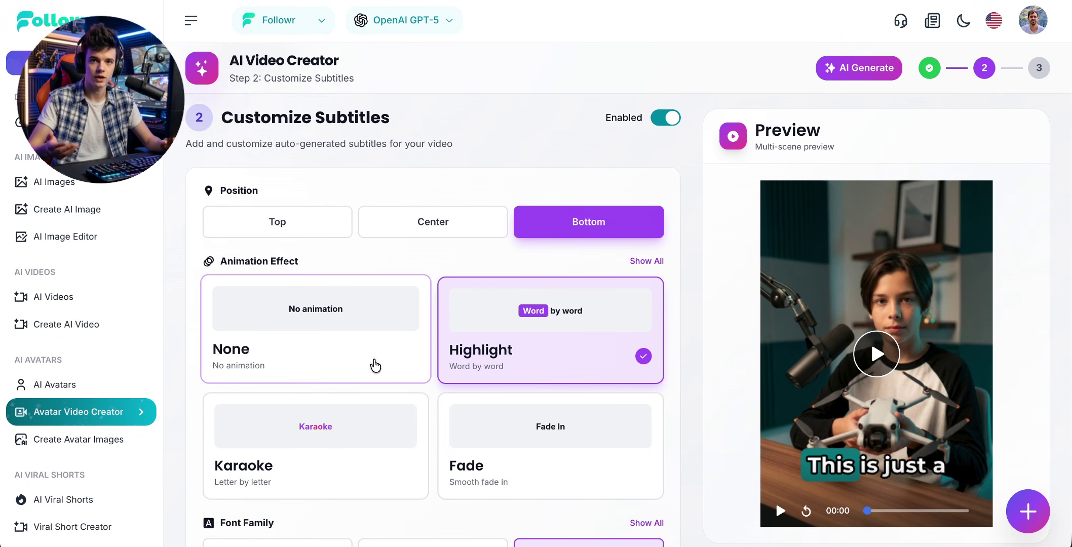
click(370, 425)
scroll(373, 426, down, 2)
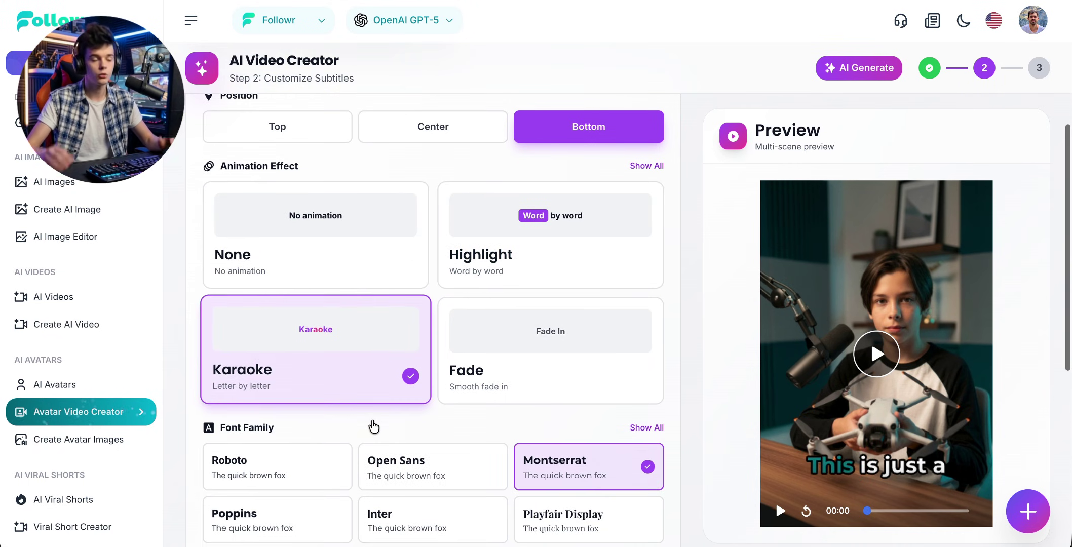
click(545, 239)
scroll(698, 433, down, 2)
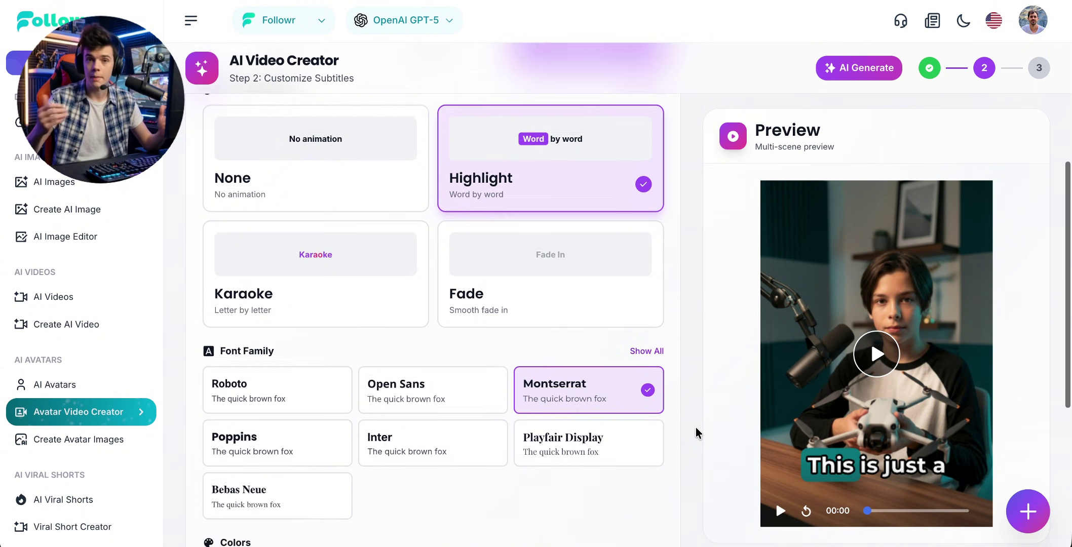
scroll(697, 433, down, 2)
- Set the subtitle font to Poppins with an orange #F97316 highlight colour
click(289, 369)
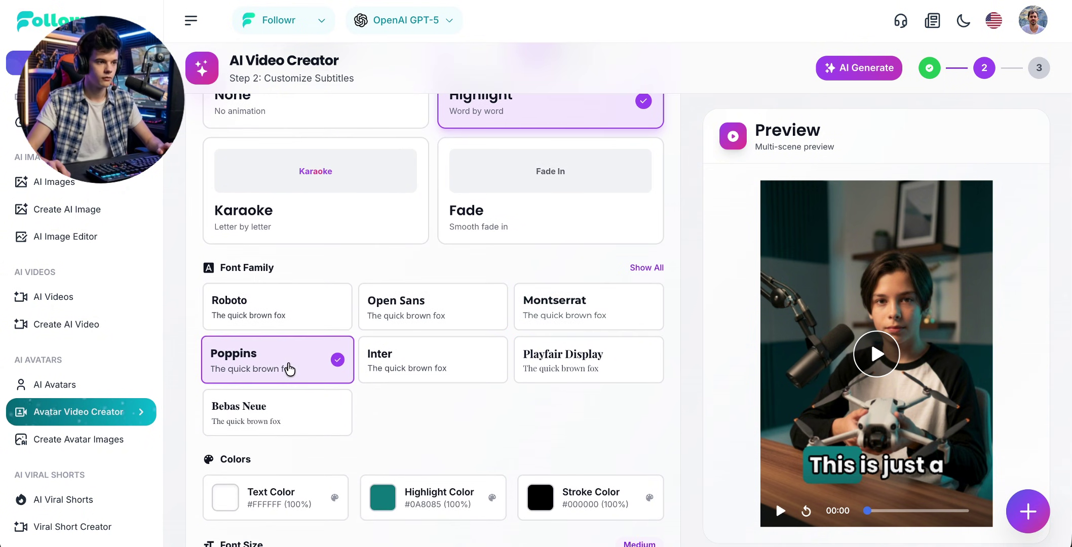
scroll(402, 406, down, 3)
click(460, 373)
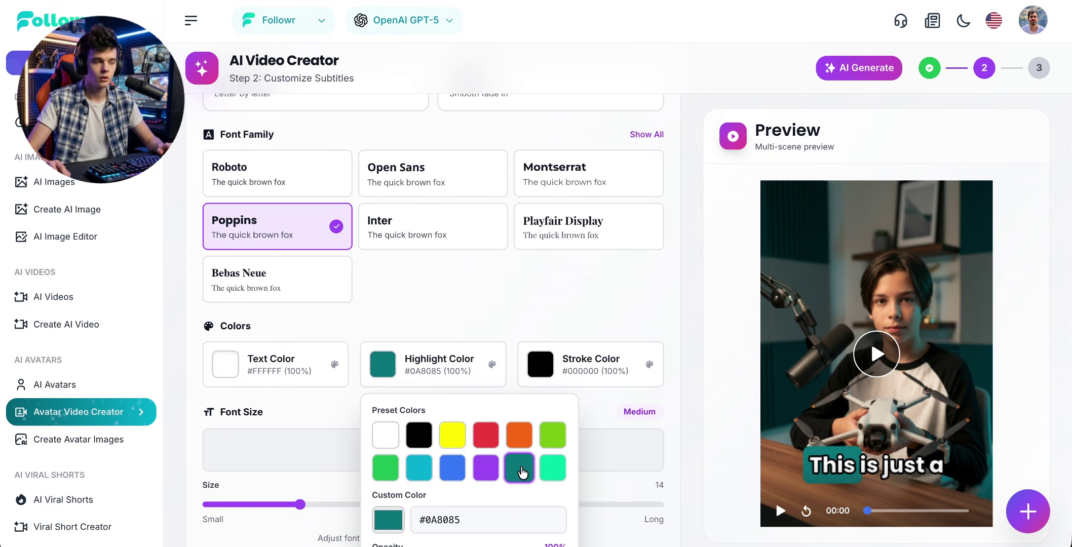
click(522, 444)
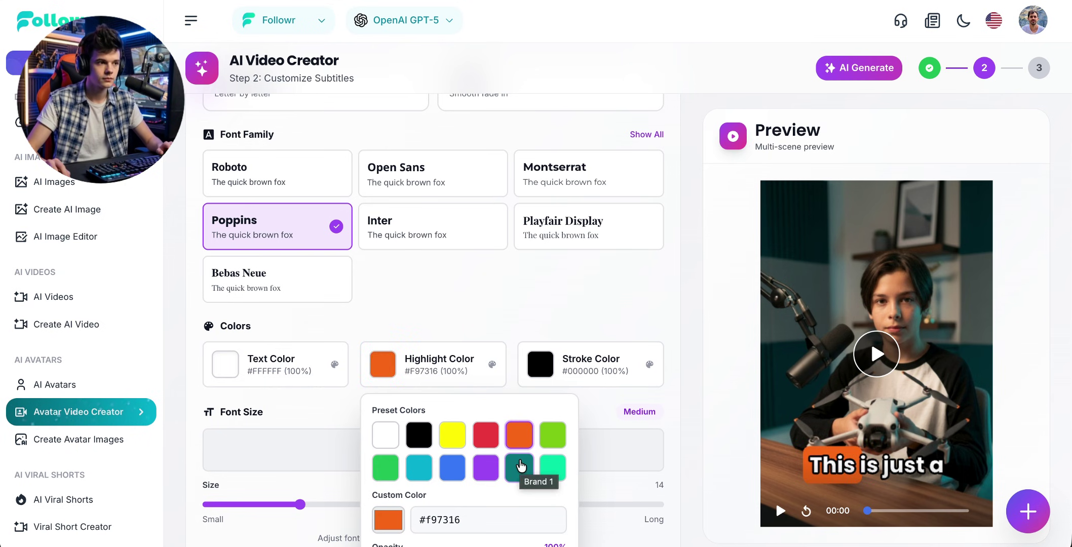
click(456, 380)
- Set subtitle size to 7.5 and max characters to 19, then continue to Animations
scroll(406, 400, down, 2)
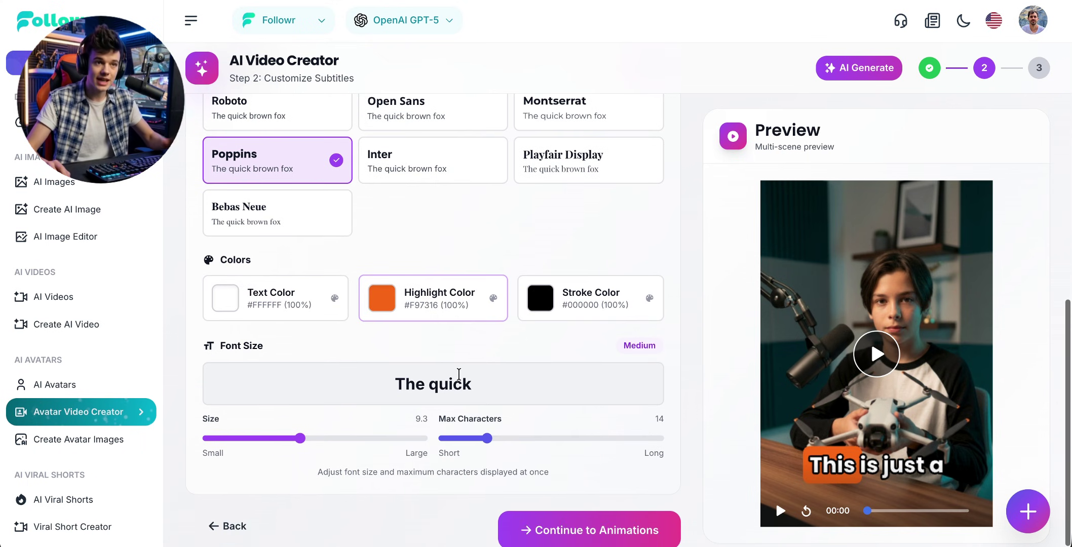
drag(304, 428, 261, 429)
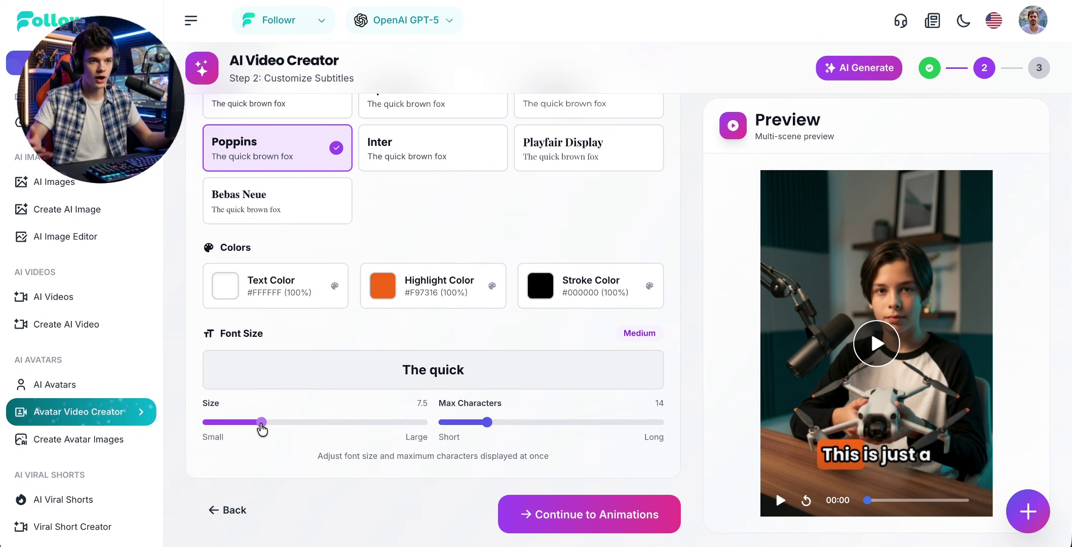
click(511, 422)
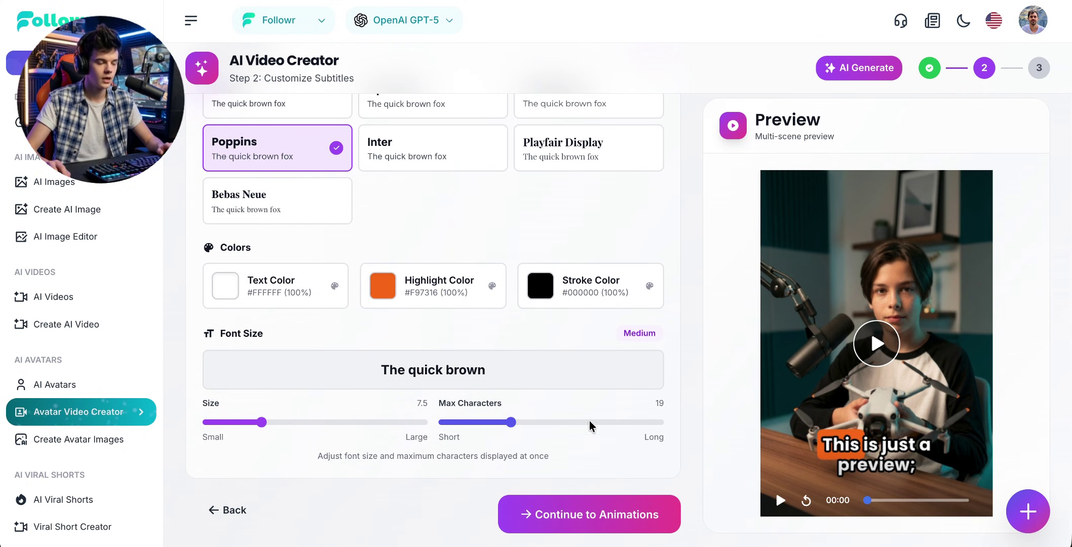
click(615, 513)
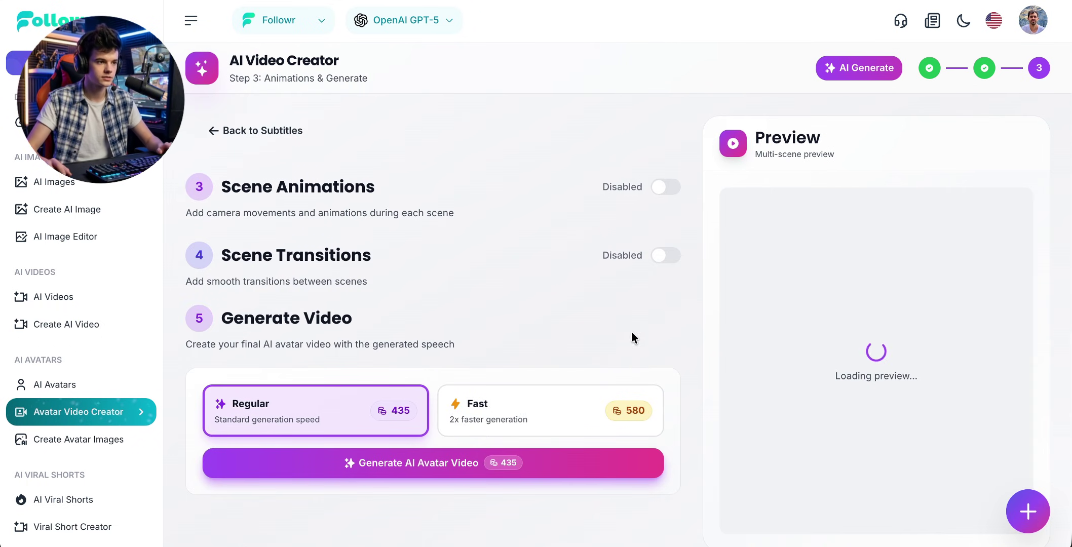
- Enable scene animations with the Zoom In effect
click(664, 189)
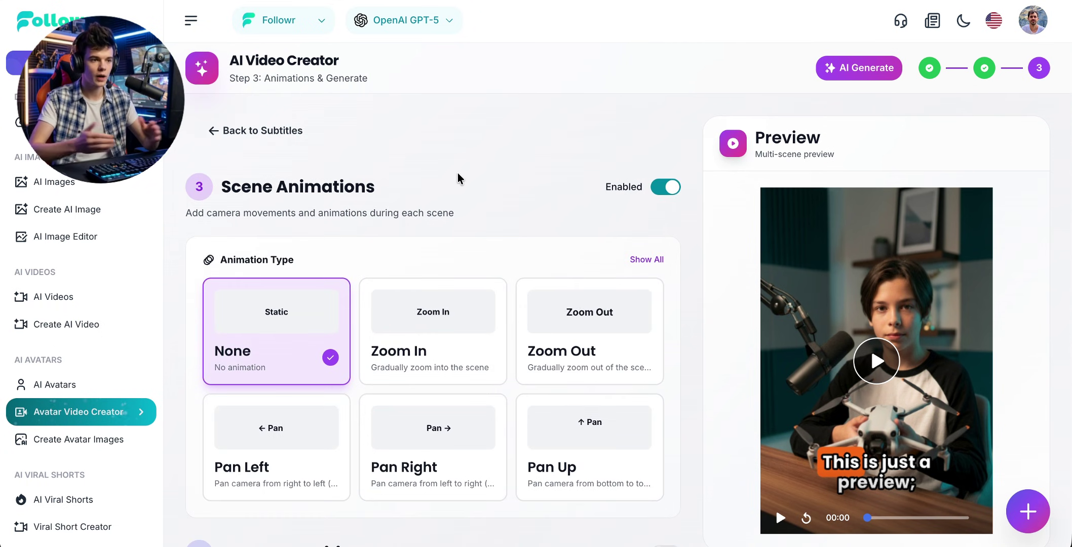
scroll(459, 180, down, 1)
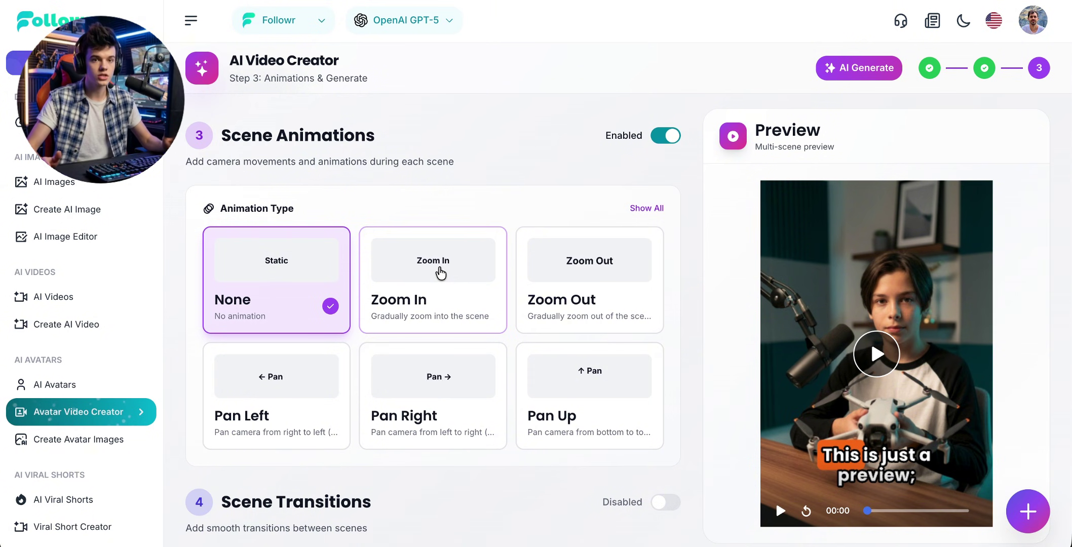
click(463, 285)
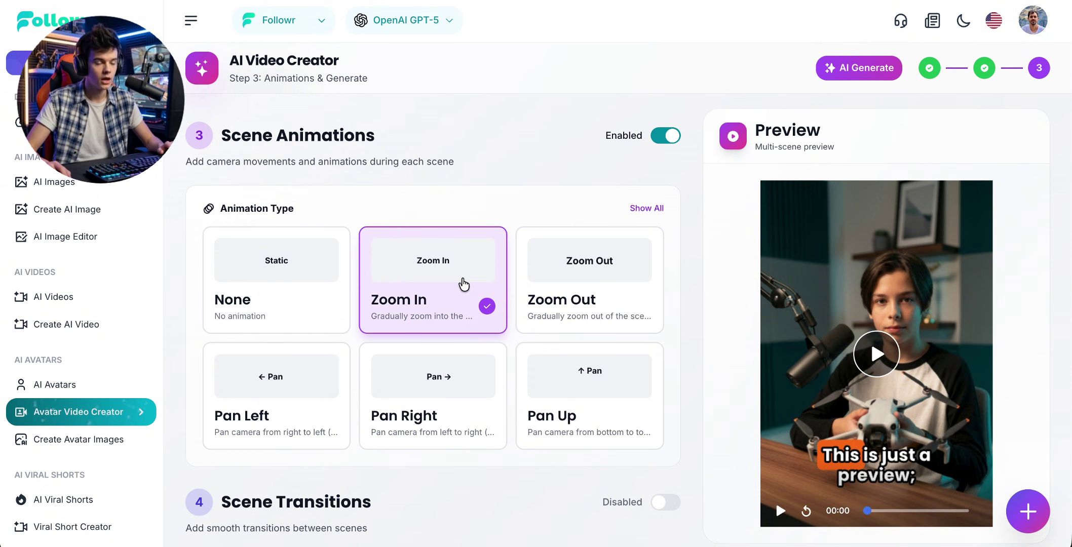
- Leave transitions disabled after trying Slide Left, and pick Fast generation (580 credits)
scroll(537, 183, down, 1)
scroll(538, 178, down, 3)
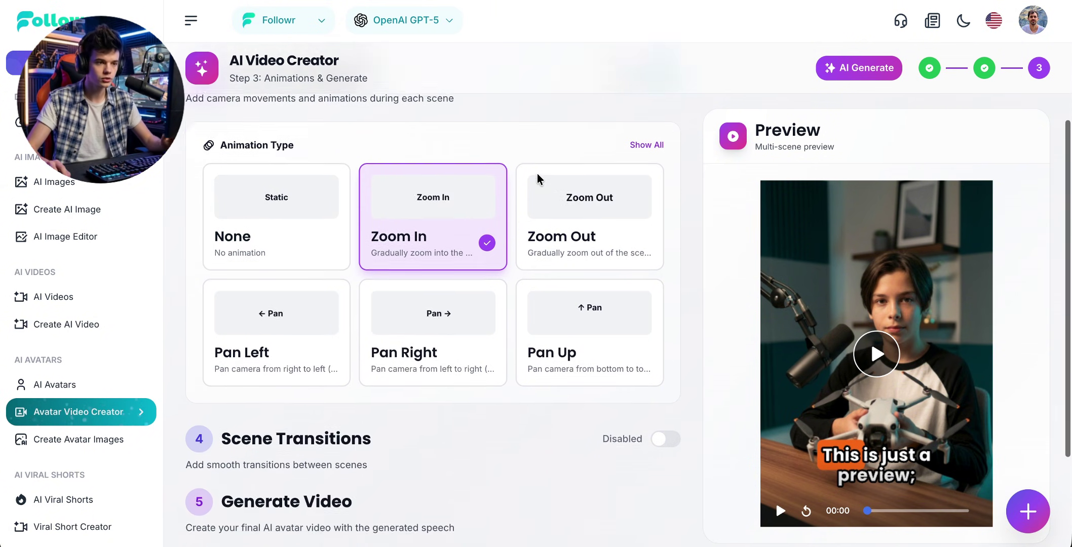
click(659, 347)
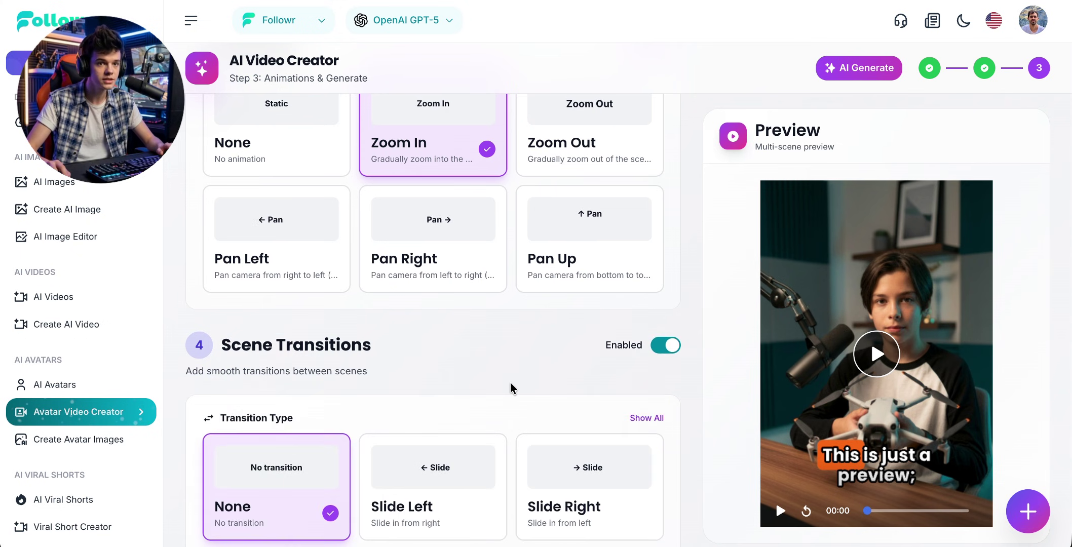
scroll(510, 383, down, 3)
click(472, 348)
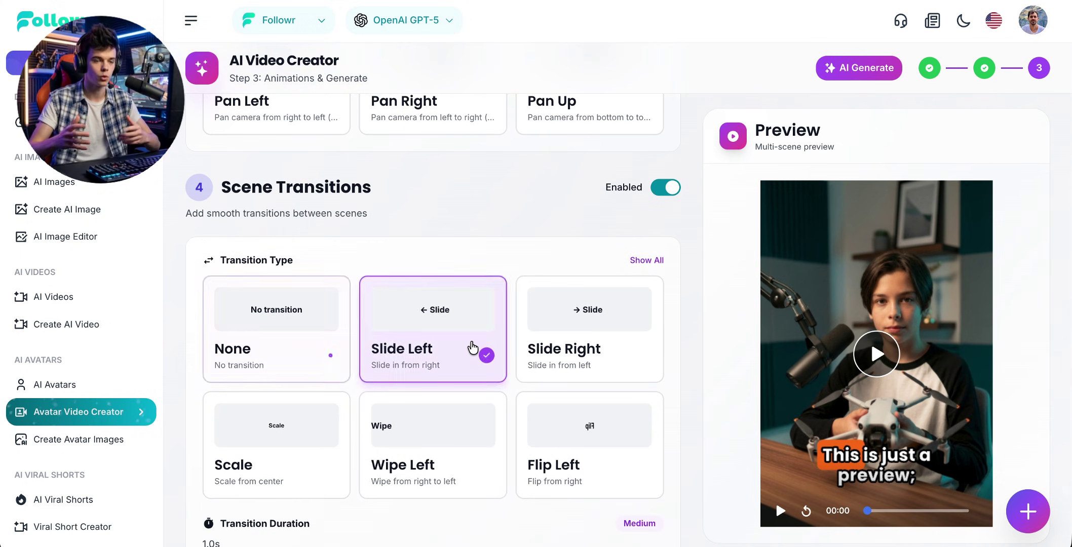
click(248, 353)
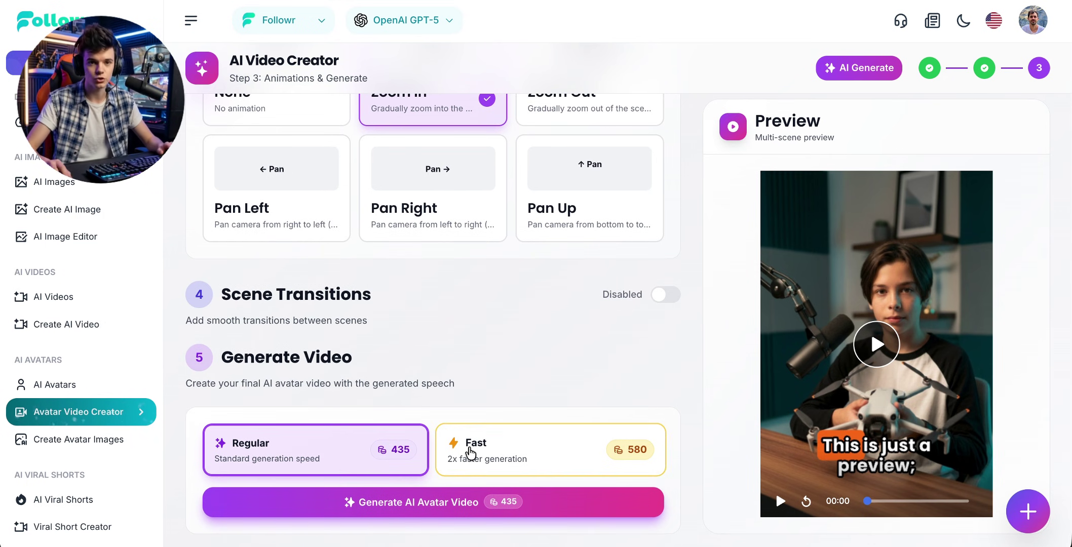
click(470, 452)
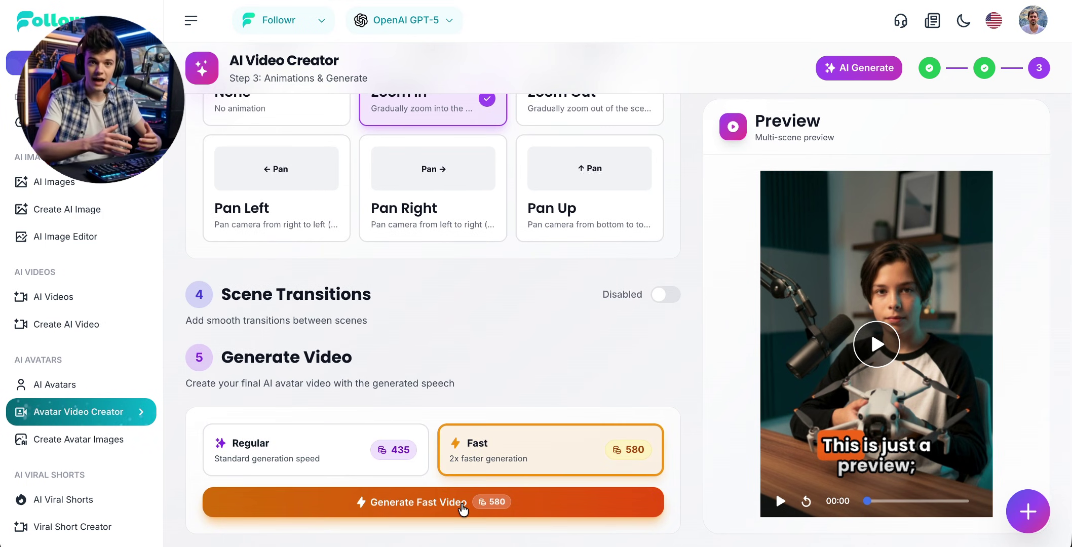
- Start rendering the three-scene avatar video with Generate Fast Video (580)
click(461, 504)
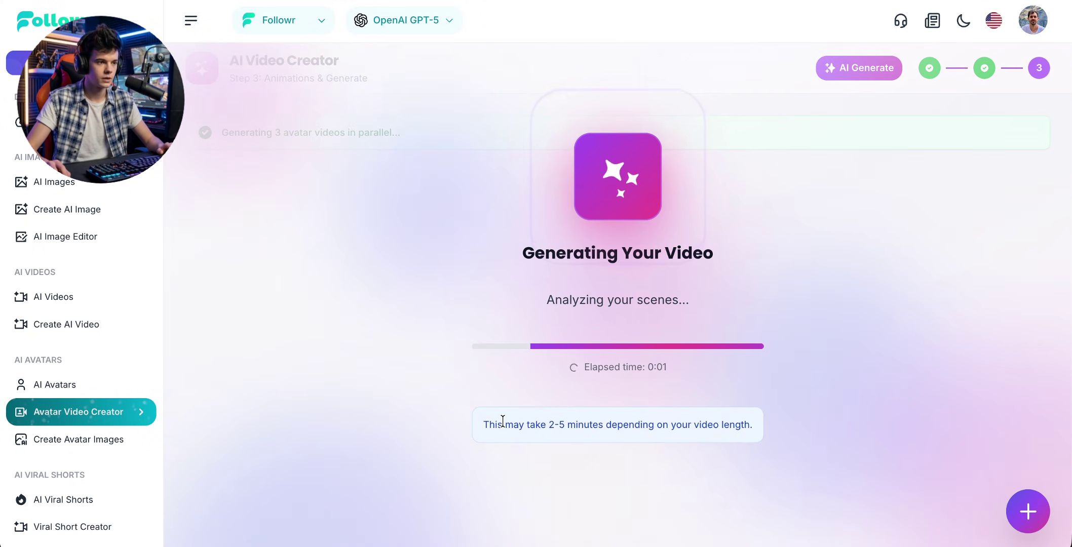